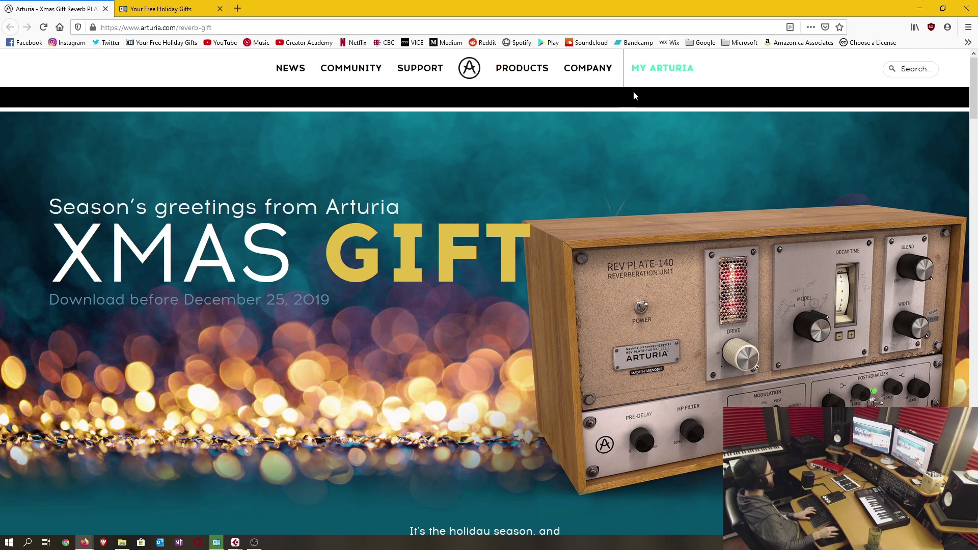
- Examine the introduction to the free Rev PLATE-140 reverb on the Arturia Xmas Gift page
mouse_move(634, 95)
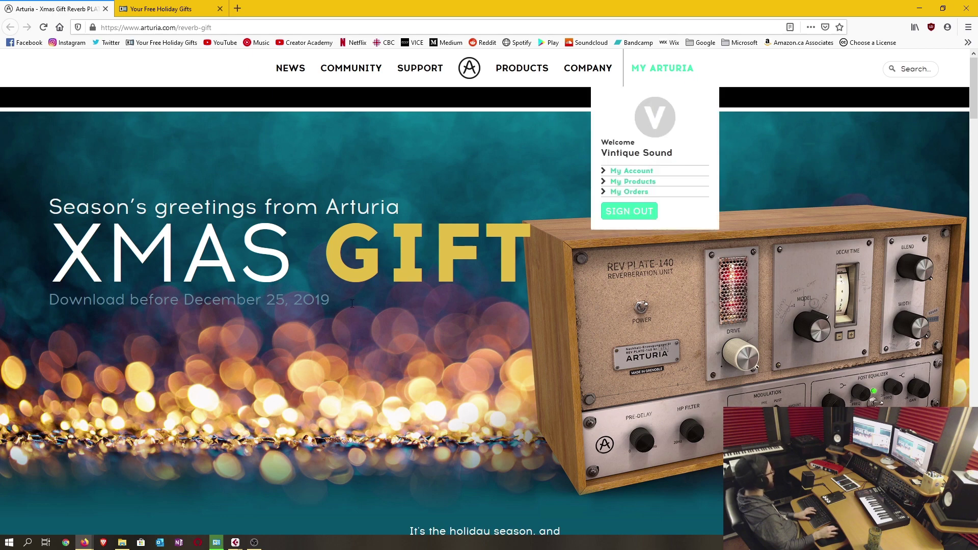
scroll(509, 323, down, 2)
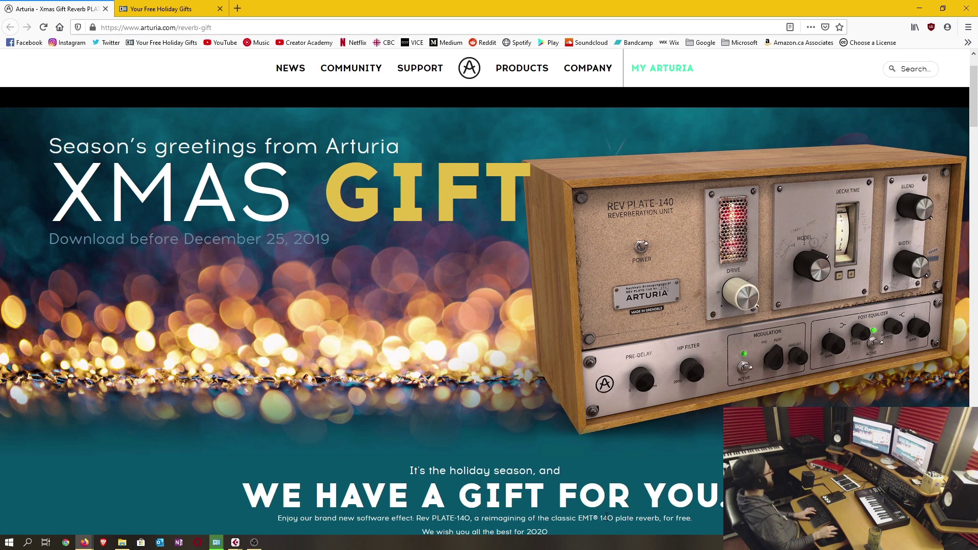
drag(634, 520, 575, 522)
drag(661, 520, 468, 517)
click(547, 359)
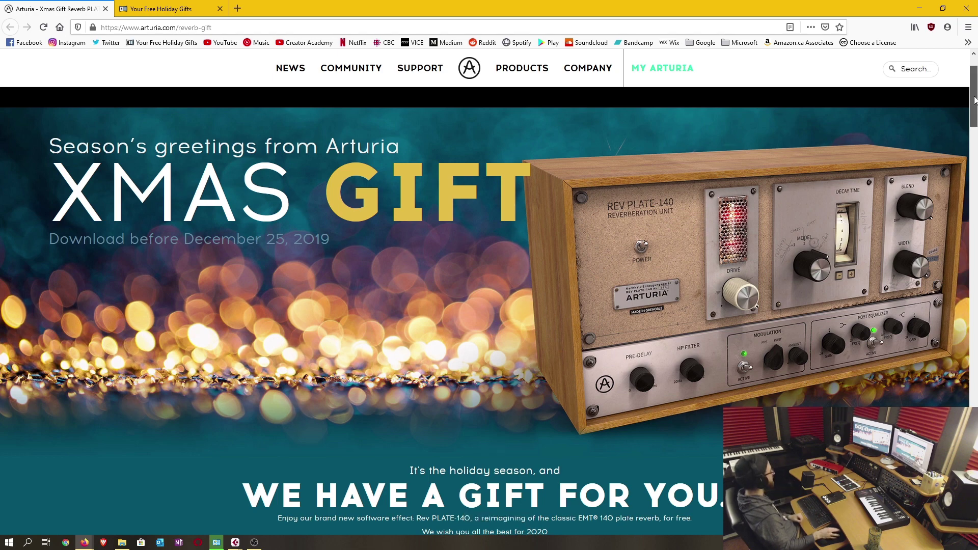
- Look through the Rev PLATE-140 product description and the How to Get it instructions
scroll(964, 114, down, 6)
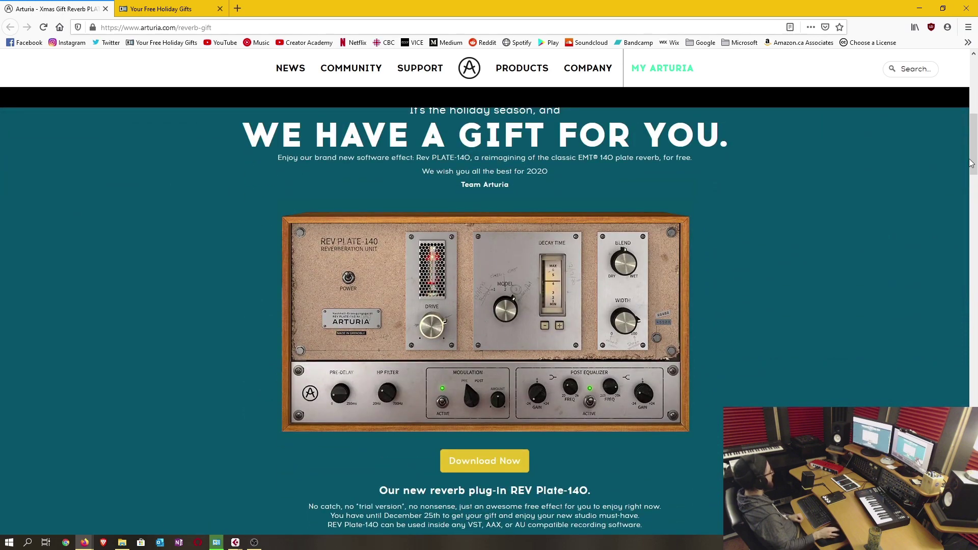
mouse_move(975, 143)
mouse_down()
mouse_move(966, 179)
mouse_move(966, 149)
mouse_up()
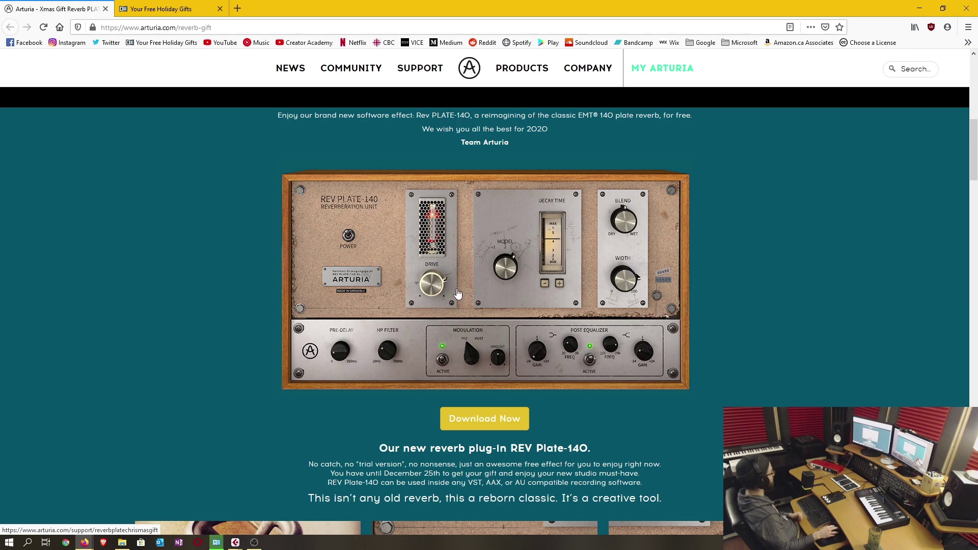
scroll(956, 210, down, 10)
scroll(939, 271, down, 2)
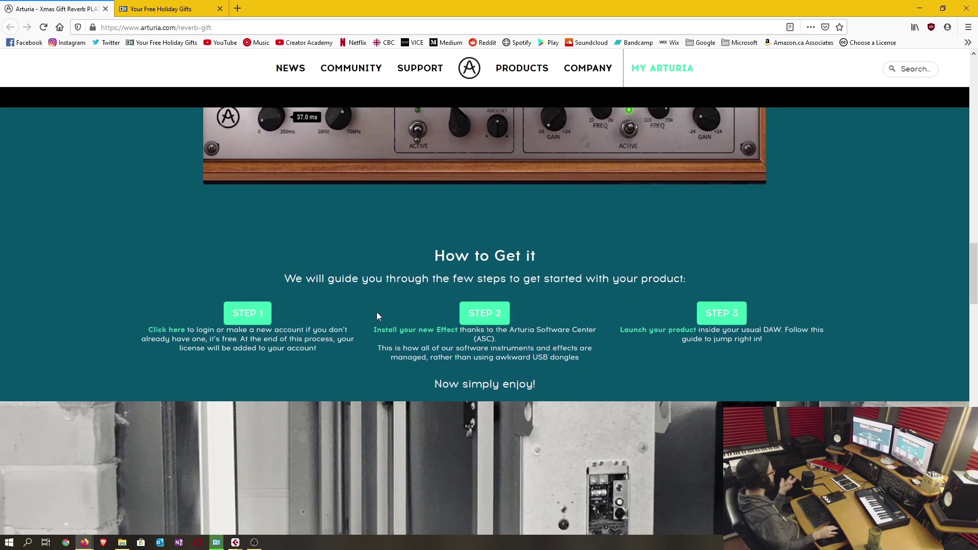
- Reload the Arturia reverb gift page and highlight the download deadline under the Xmas Gift heading
click(172, 29)
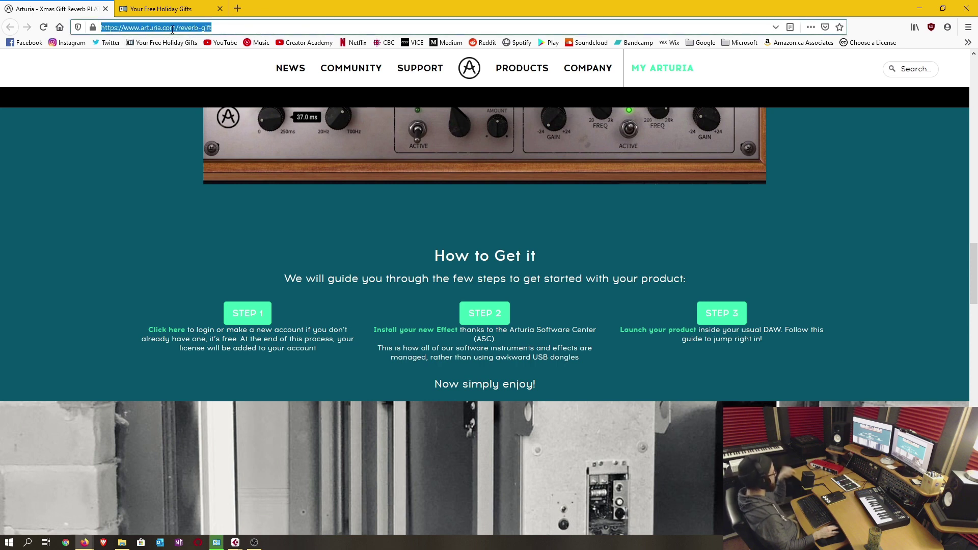
scroll(350, 300, down, 1)
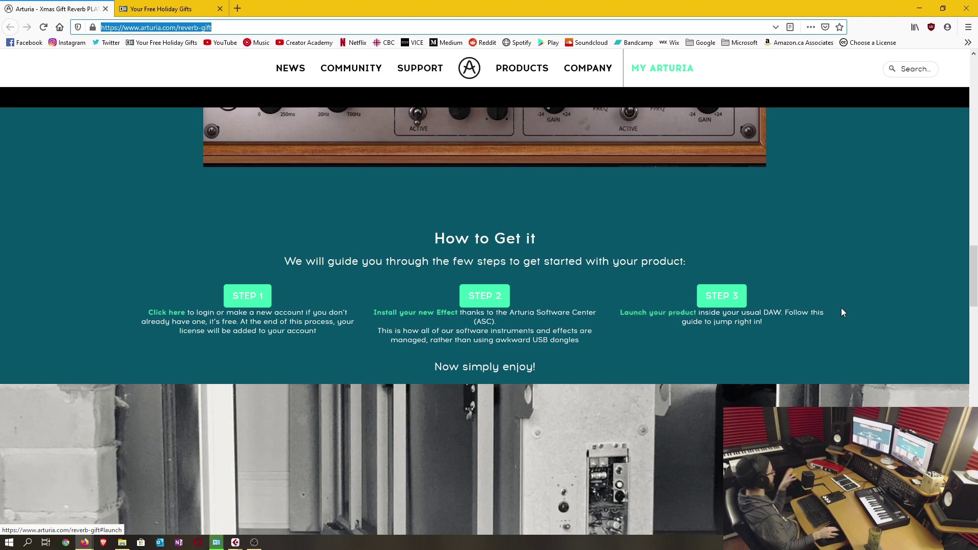
key(Return)
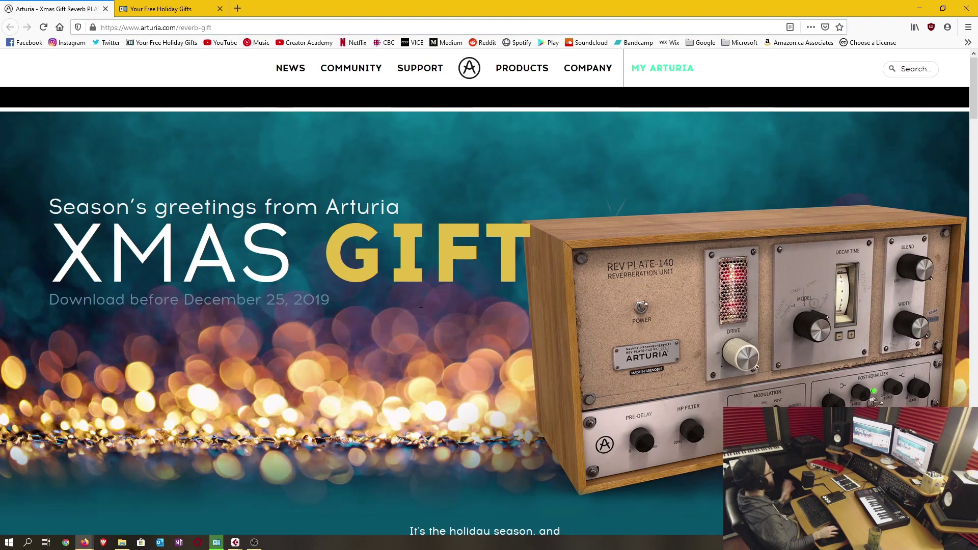
drag(331, 303, 246, 300)
click(337, 302)
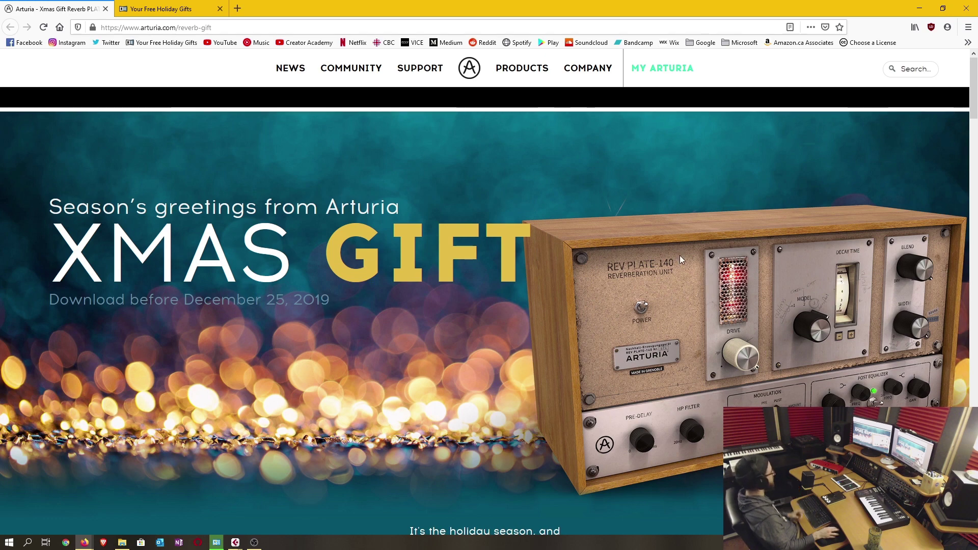
- Switch to the Native Instruments holiday gifts page, highlight RAUM in the introduction and find the RAUM section
key(ctrl+Tab)
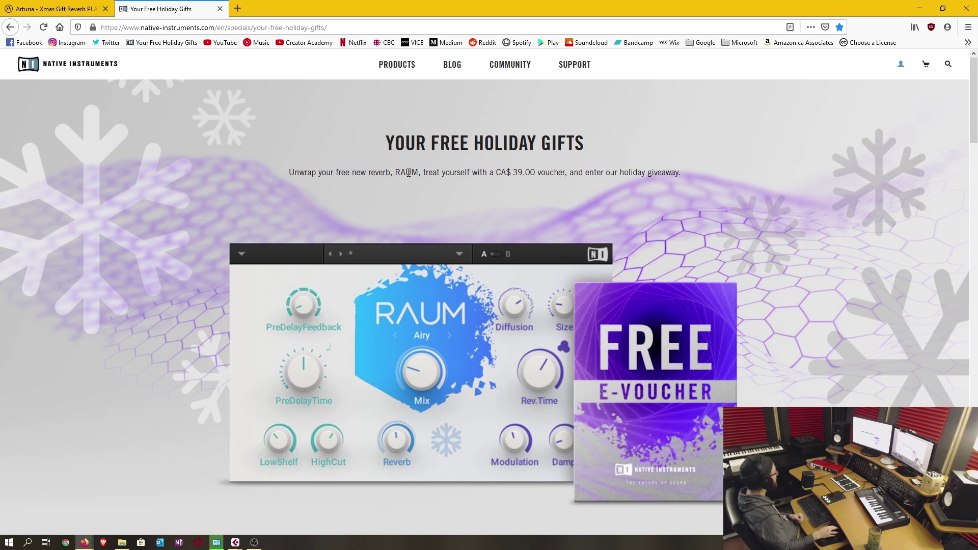
drag(420, 176, 397, 174)
click(459, 175)
drag(973, 98, 886, 189)
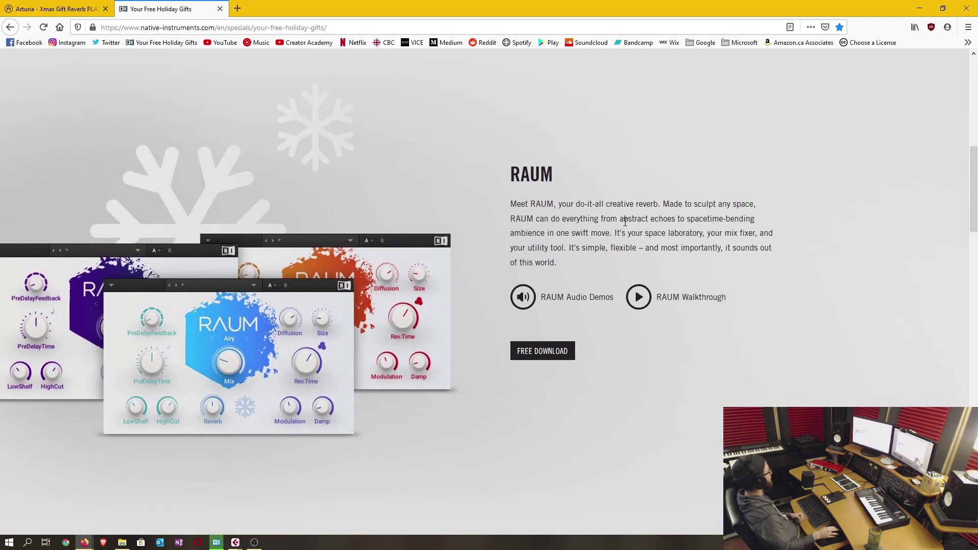
- Read the RAUM description, highlighting its key phrases about creative reverb and sculpting spaces
drag(570, 205, 662, 204)
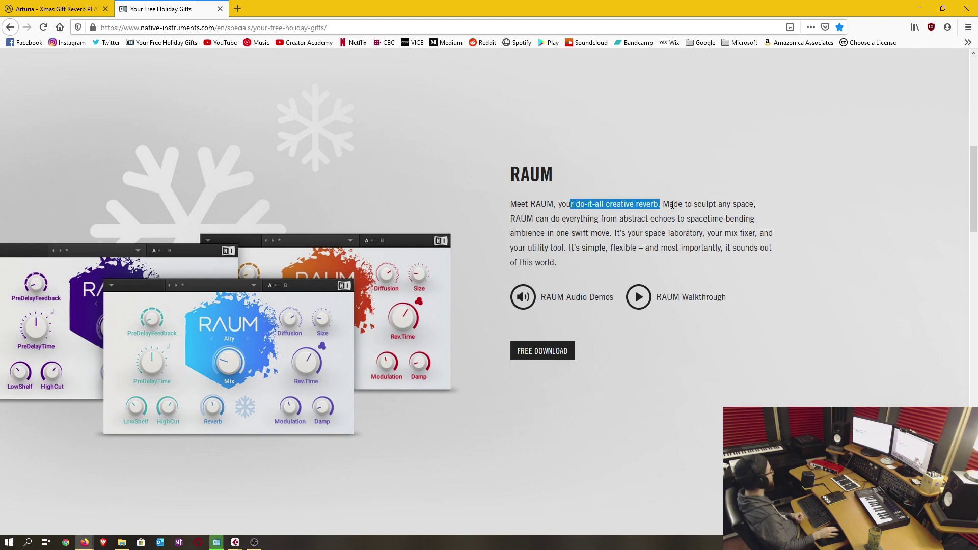
drag(695, 205, 759, 204)
click(687, 218)
mouse_move(624, 219)
mouse_down()
mouse_move(759, 229)
mouse_move(529, 233)
mouse_move(609, 230)
mouse_up()
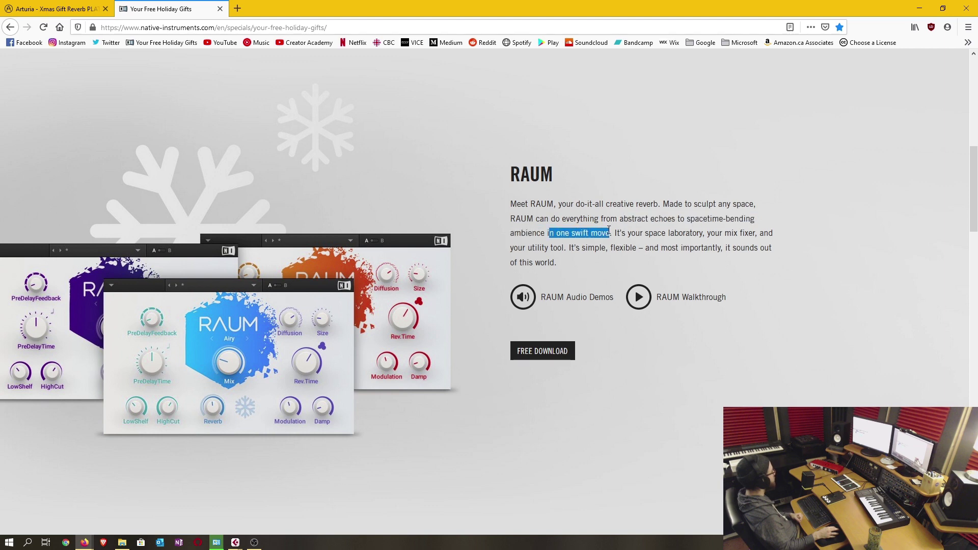
click(664, 252)
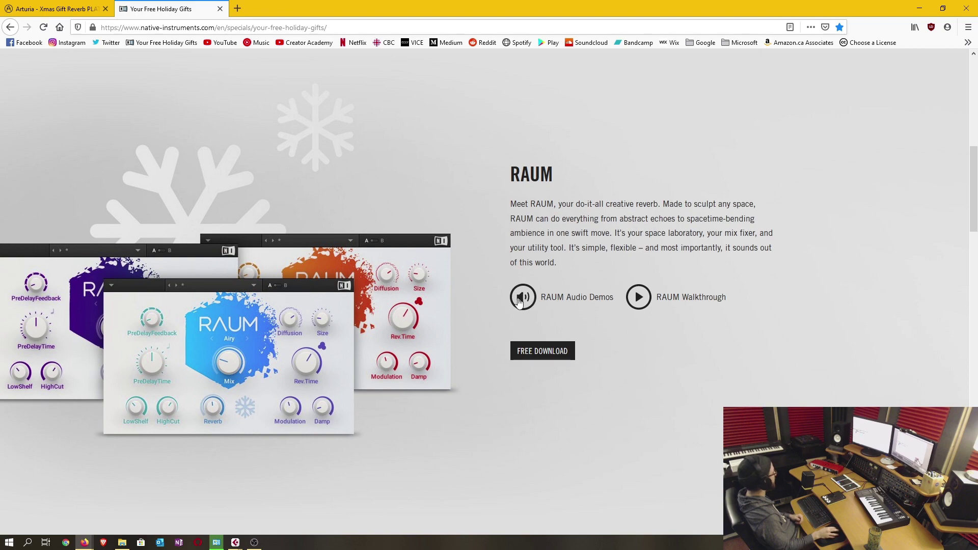
- Return to the holiday gifts introduction and highlight the CA$ 39.00 voucher offer
drag(964, 201, 973, 93)
scroll(949, 206, down, 10)
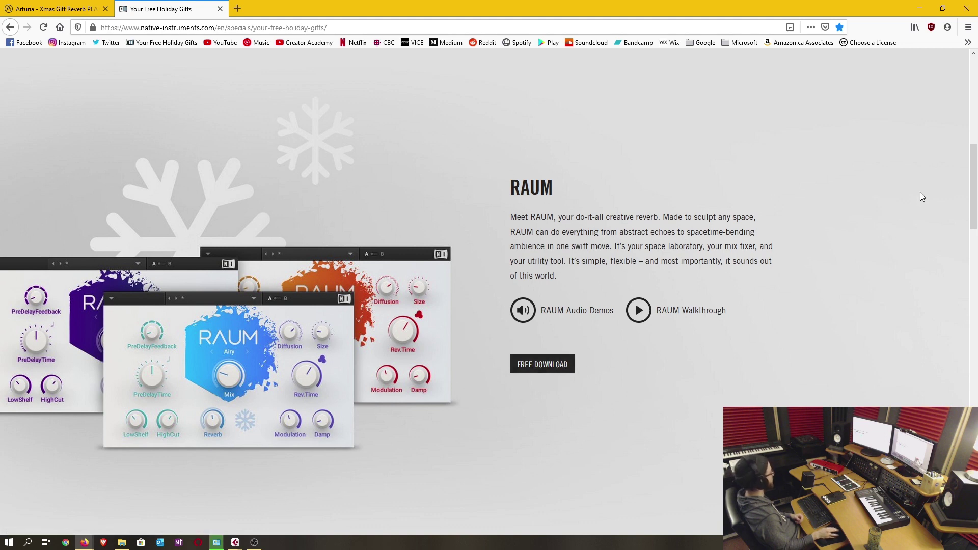
scroll(976, 181, up, 10)
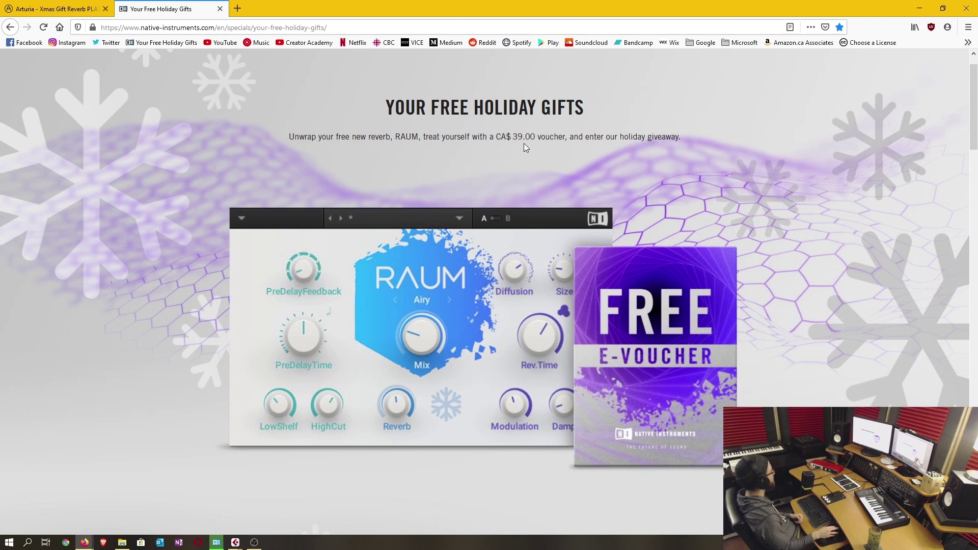
drag(541, 135, 496, 136)
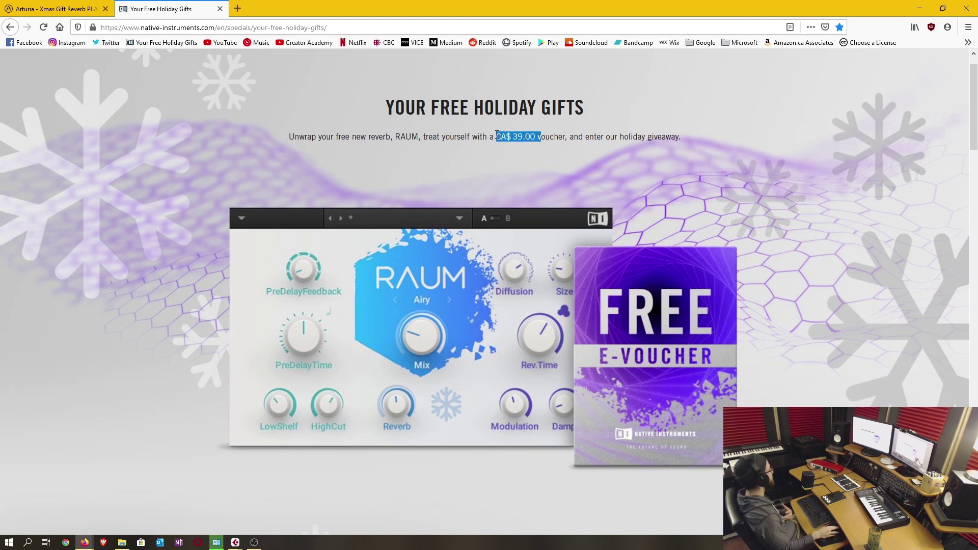
click(677, 167)
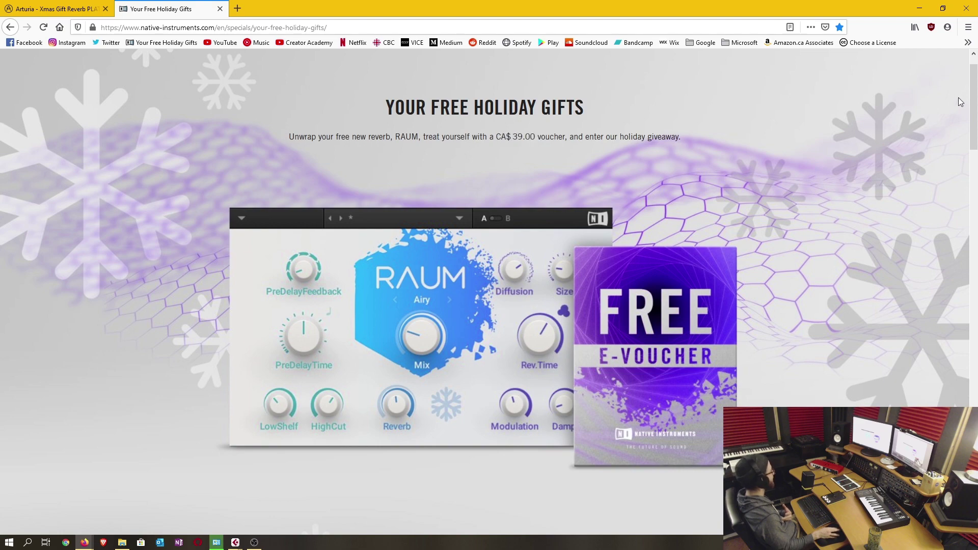
- Find the CA$ 39.00 Voucher section and highlight the voucher code
drag(972, 94, 973, 97)
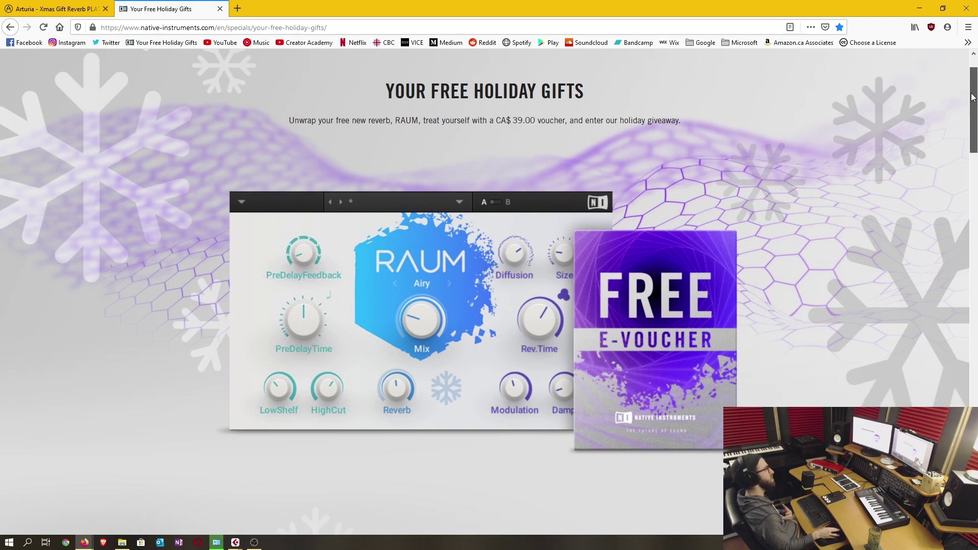
drag(973, 97, 965, 280)
double_click(236, 243)
click(290, 241)
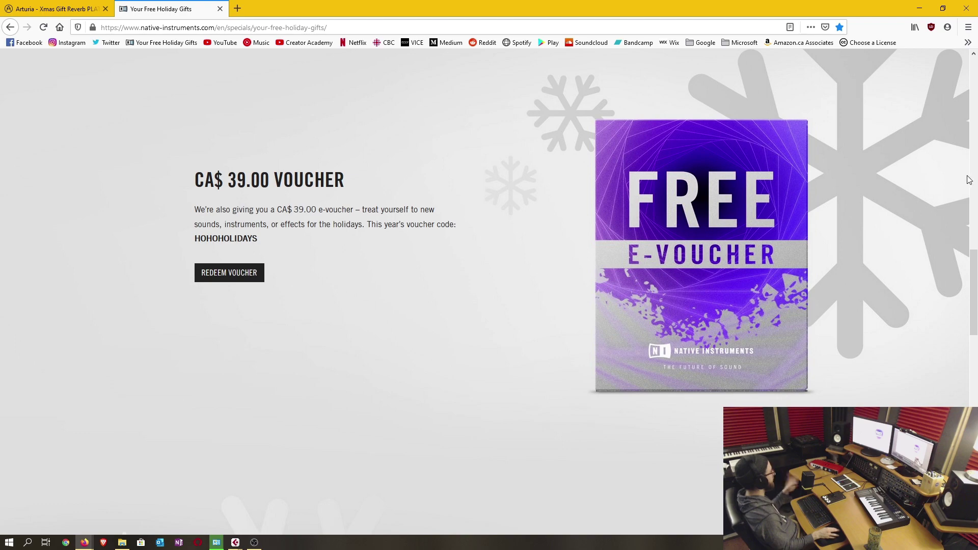
- Highlight the RAUM free download deadline and the e-voucher expiry date in the terms and conditions
drag(963, 289, 957, 430)
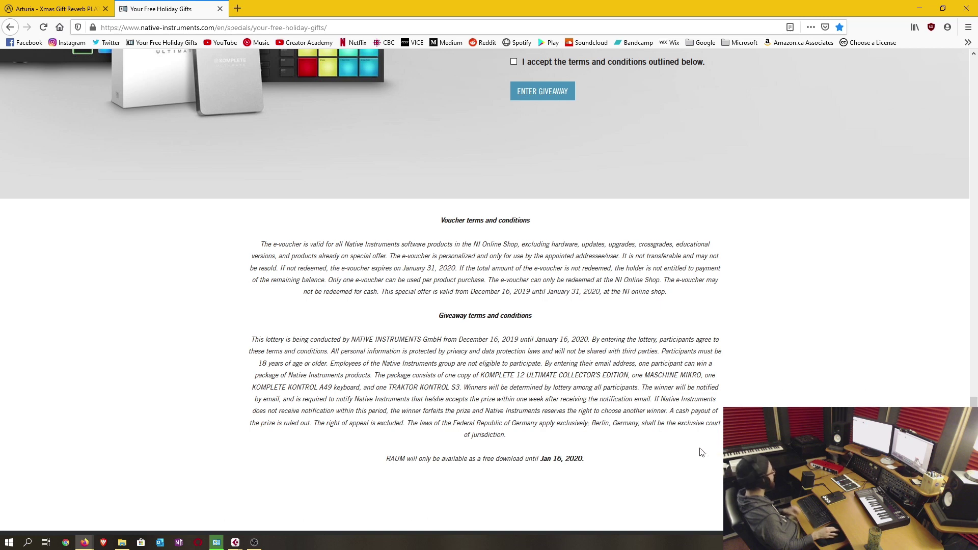
drag(387, 457, 507, 457)
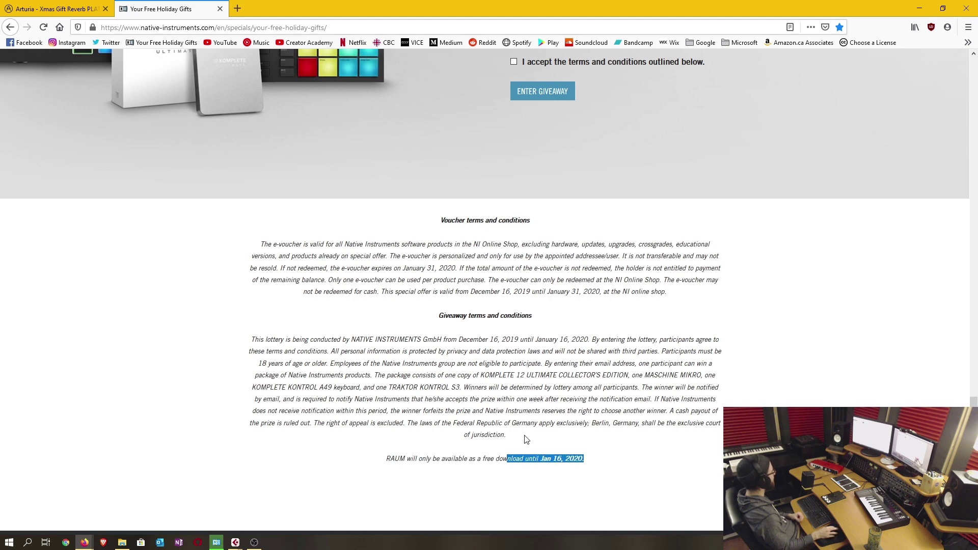
scroll(264, 323, up, 3)
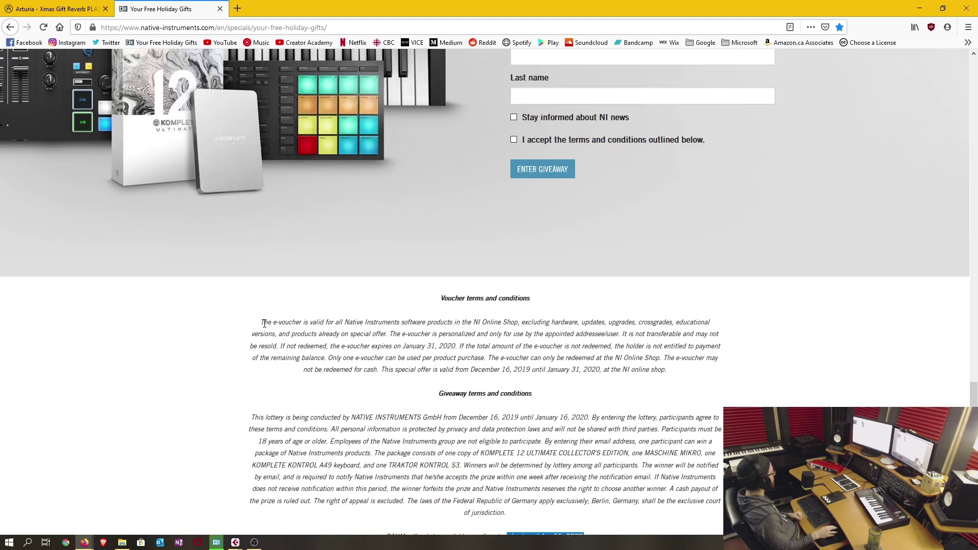
drag(401, 346, 462, 346)
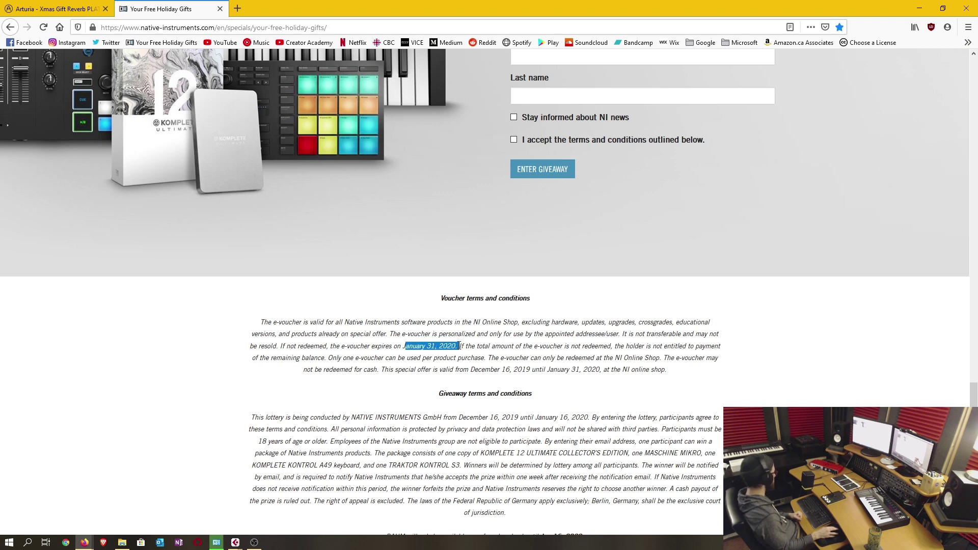
- Review the Holiday Giveaway prizes, highlighting KOMPLETE 12 ULTIMATE COLLECTOR'S EDITION, the KOMPLETE KONTROL A49 keyboard and TRAKTOR KONTROL S3
scroll(970, 364, up, 5)
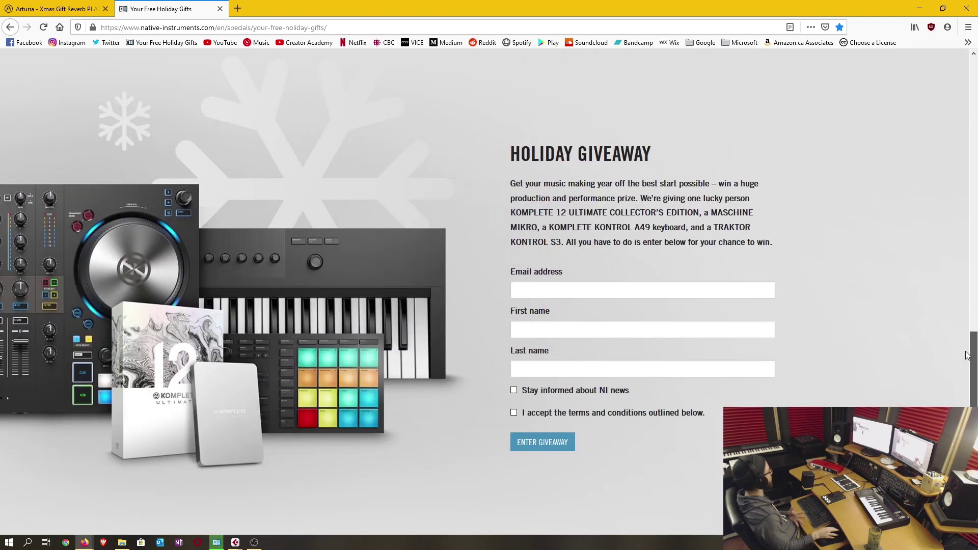
scroll(898, 345, down, 1)
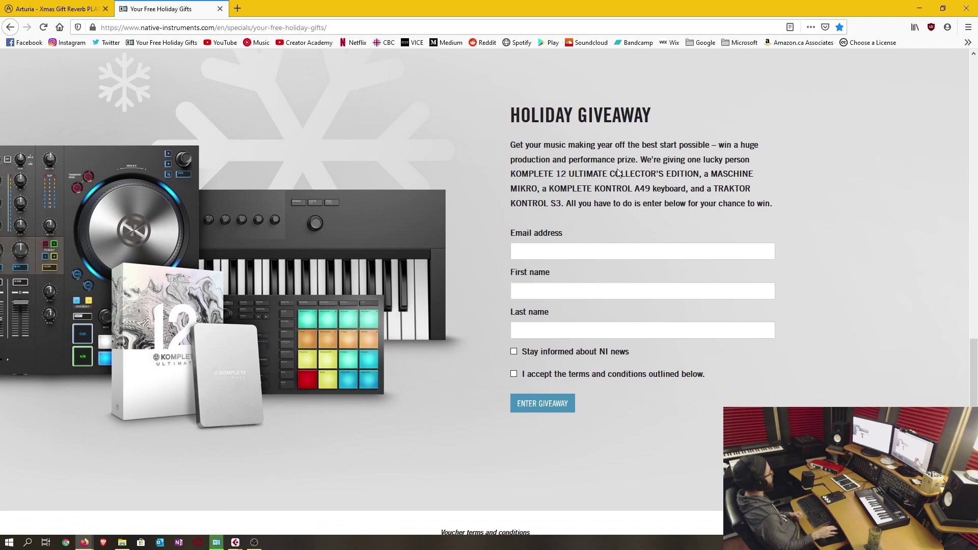
drag(515, 175, 703, 172)
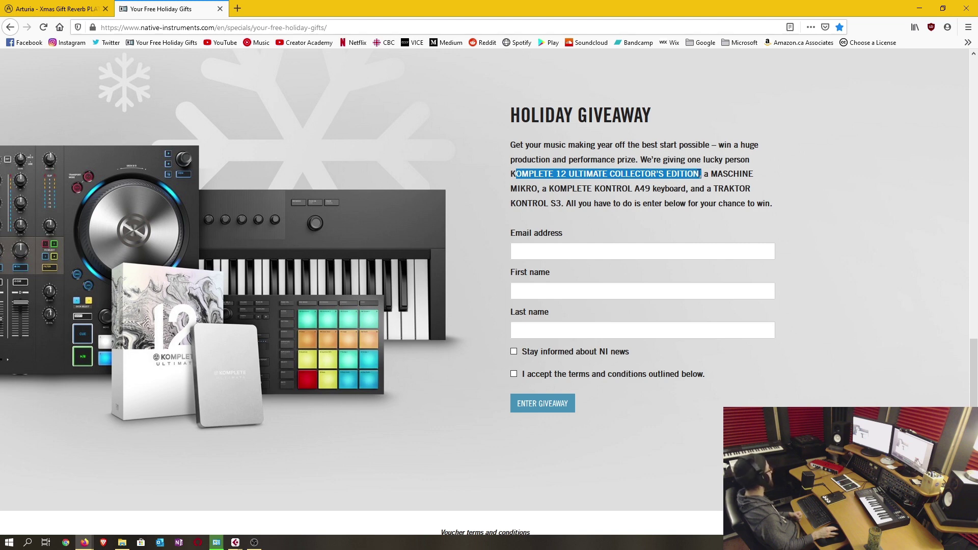
drag(549, 189, 670, 186)
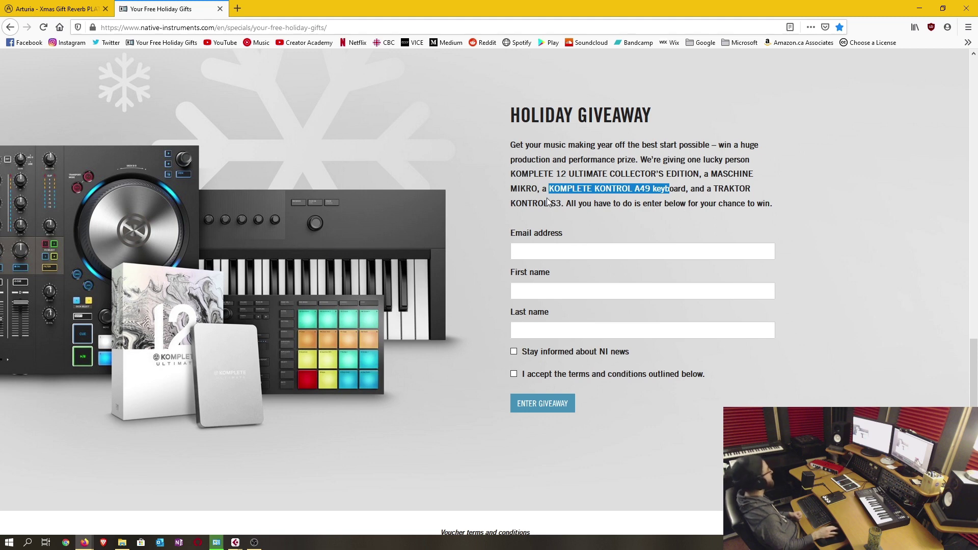
drag(562, 203, 500, 201)
click(621, 203)
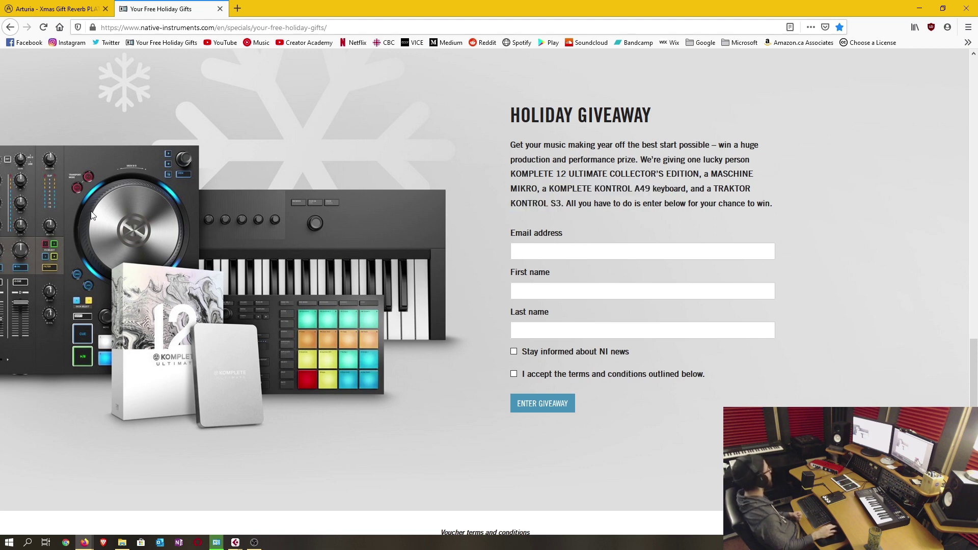
scroll(188, 323, up, 15)
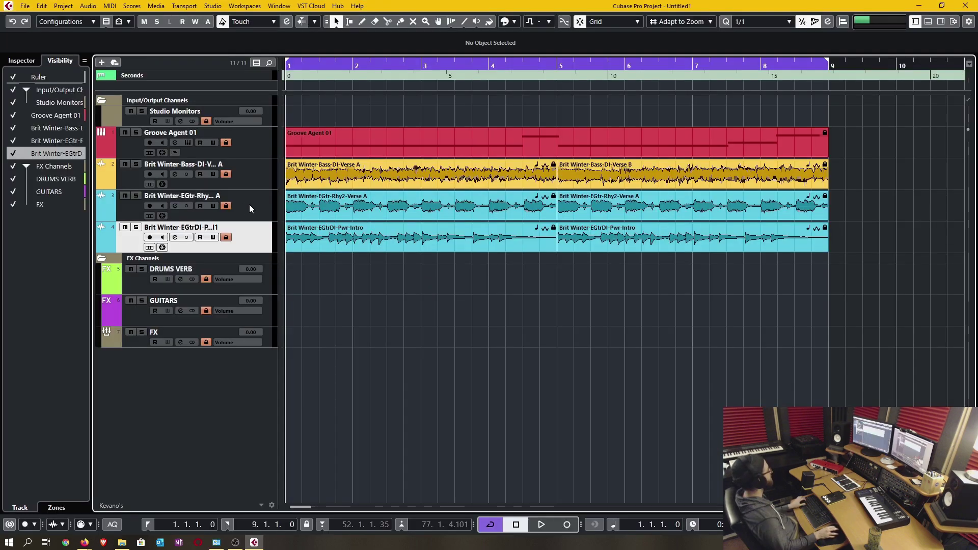
- In the Cubase project, select the Groove Agent 01 track, clear the event selection and open the MixConsole
click(249, 148)
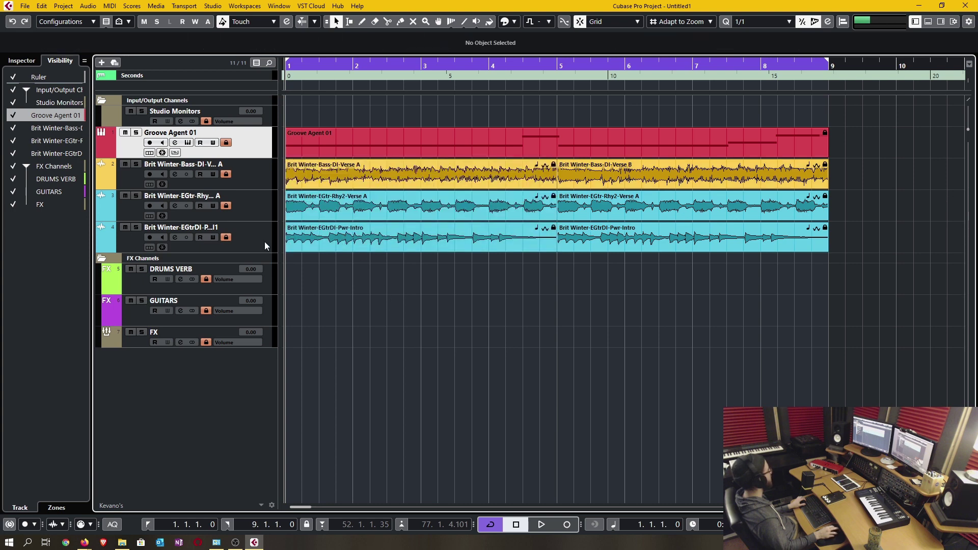
click(347, 245)
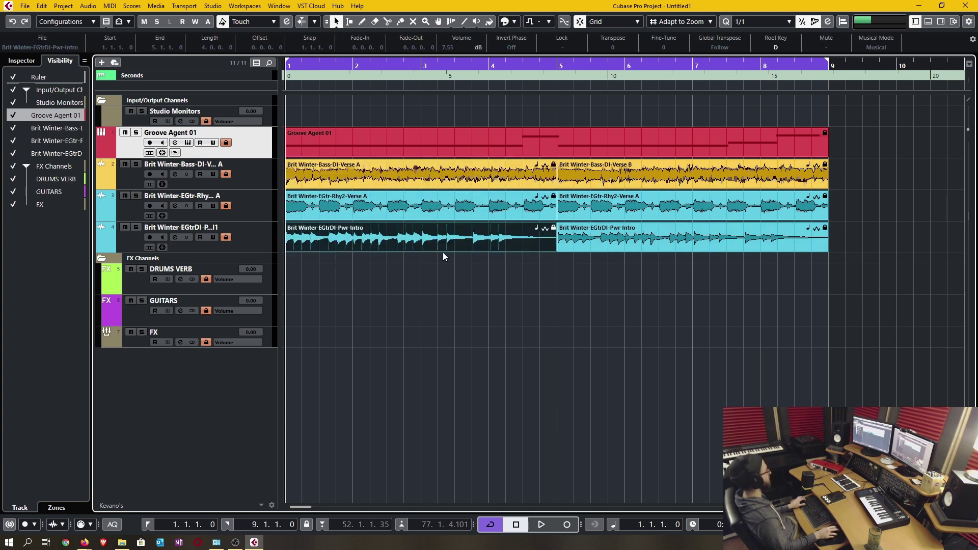
click(358, 268)
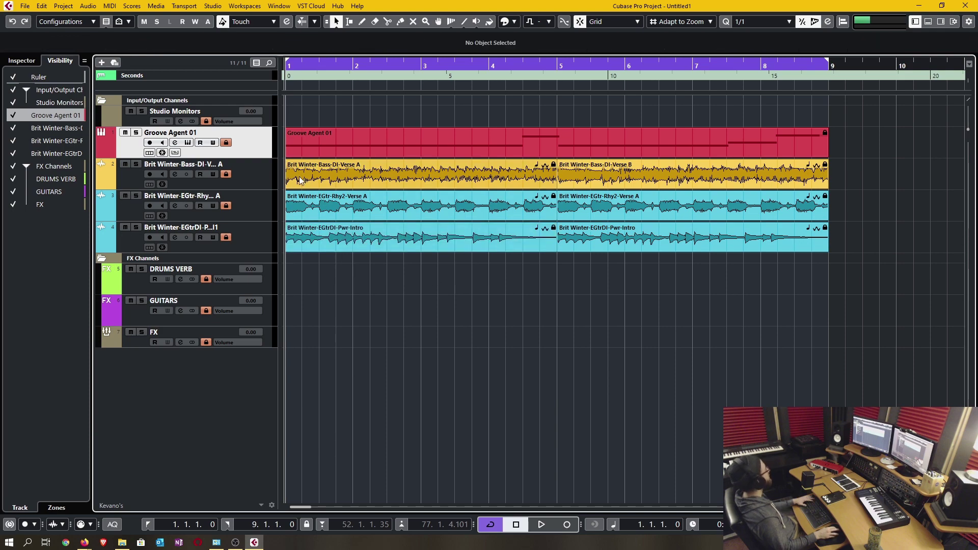
key(F3)
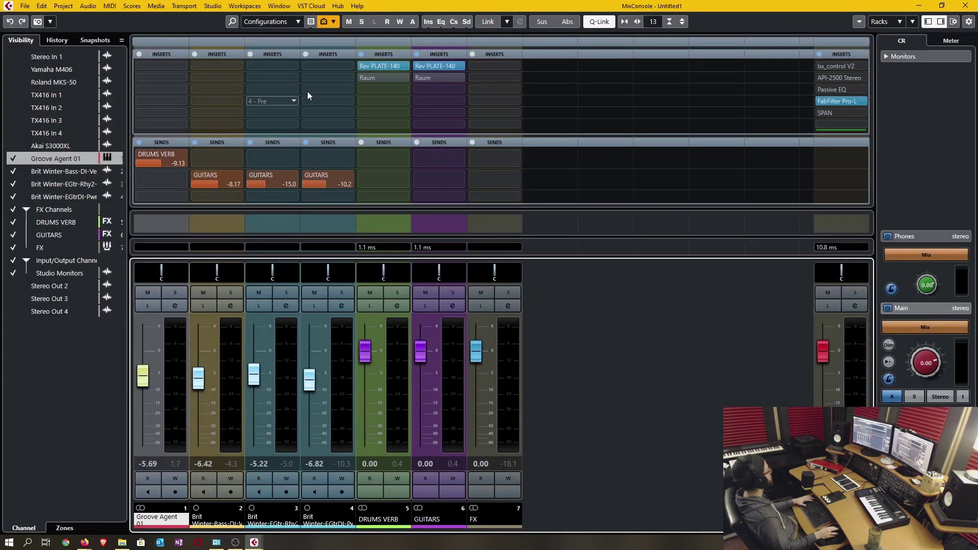
- Start looped playback of the project from bar 1 and return to the MixConsole
click(374, 78)
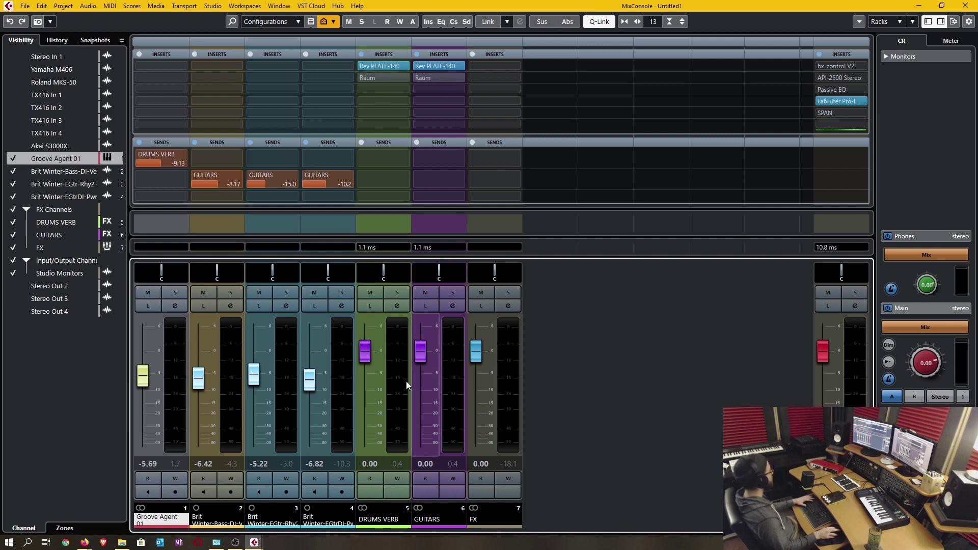
click(482, 294)
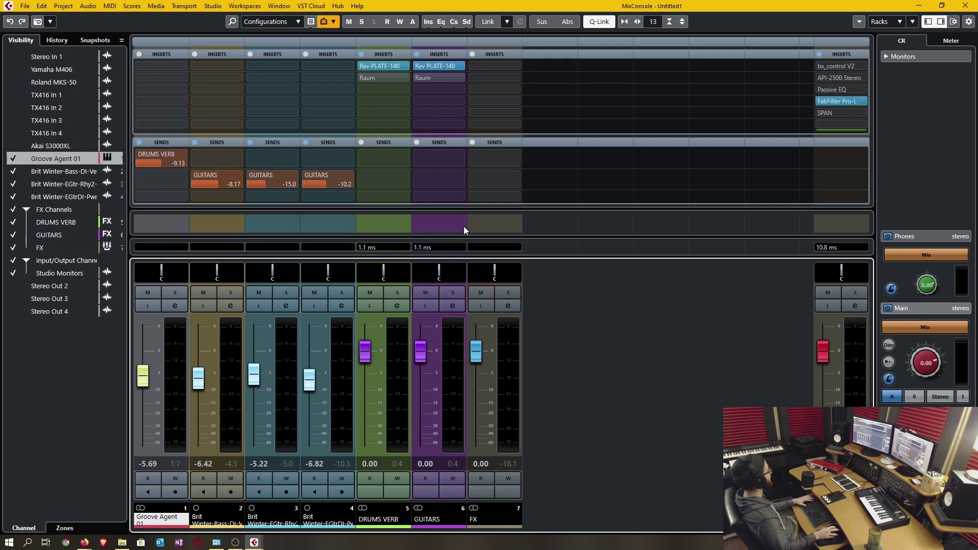
key(F3)
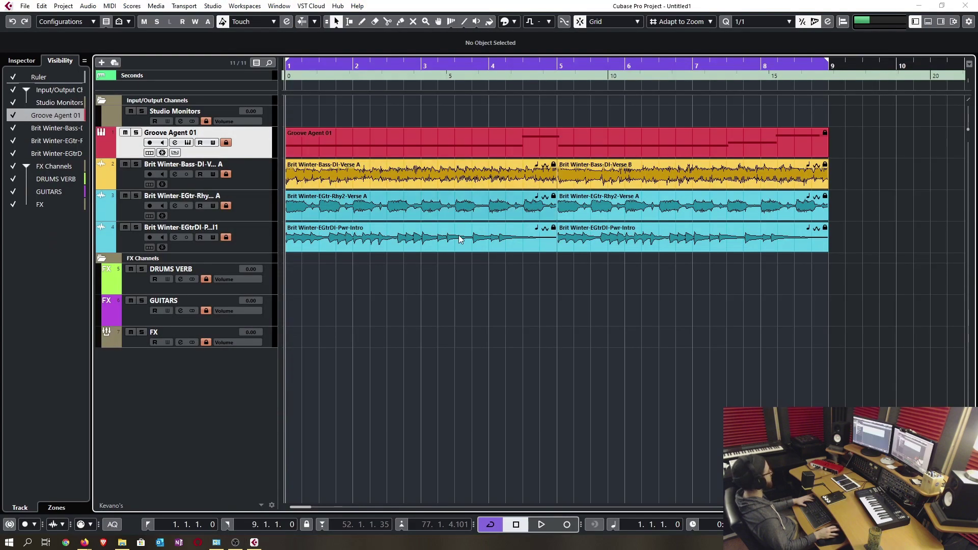
key(space)
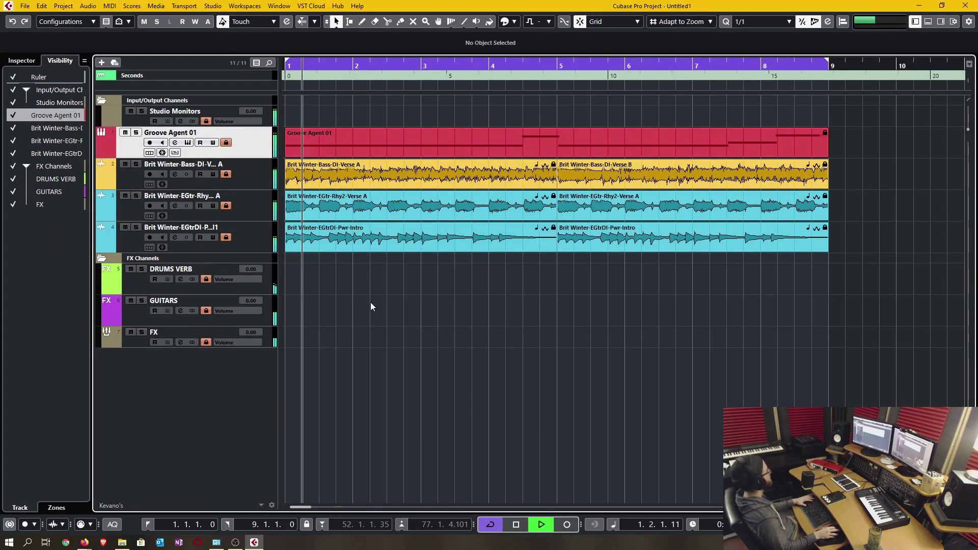
key(F3)
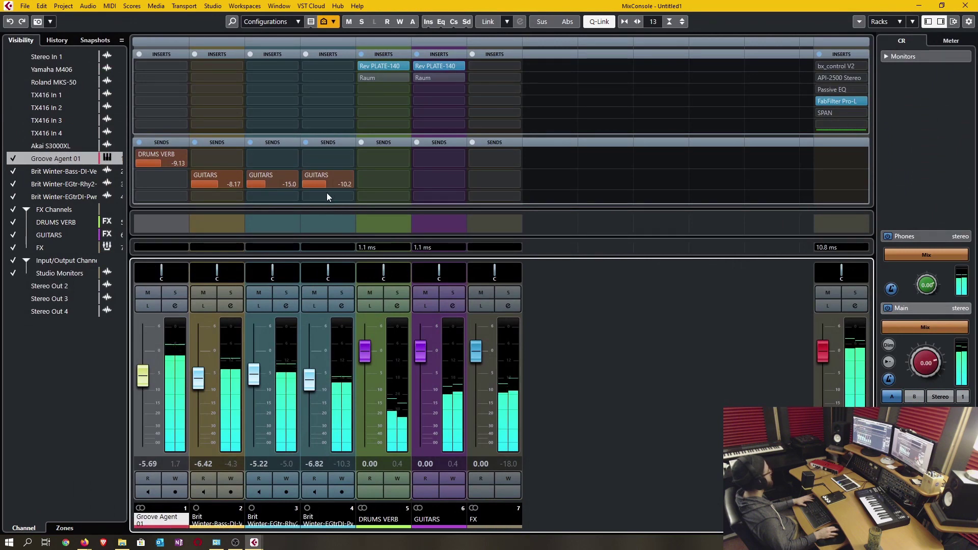
- Set the DRUMS VERB send to -13.7 and the bass and two guitar tracks' GUITARS sends to -11.2, -14.9 and -11.5
drag(327, 187, 171, 199)
click(224, 193)
click(170, 166)
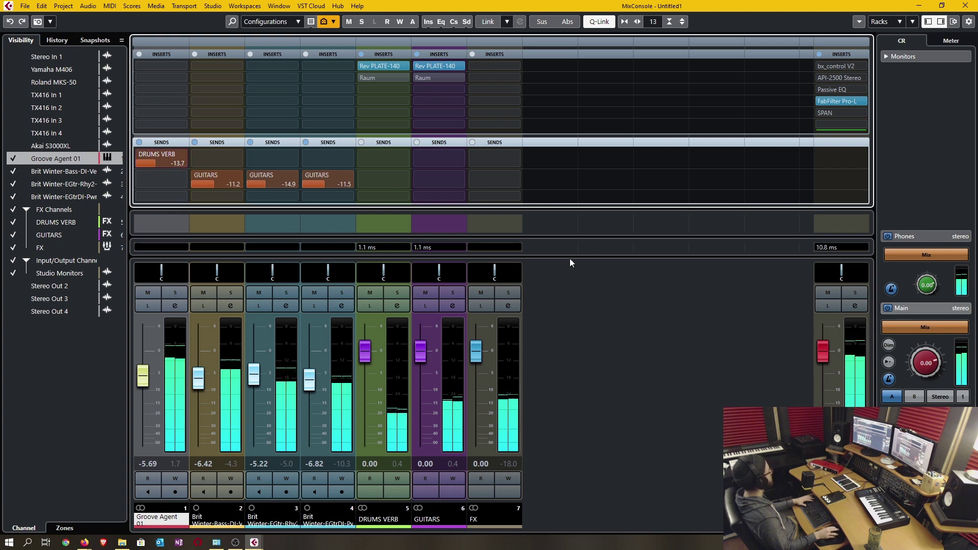
- Mute and unmute the FX channel to compare the full mix without and with reverb
click(481, 294)
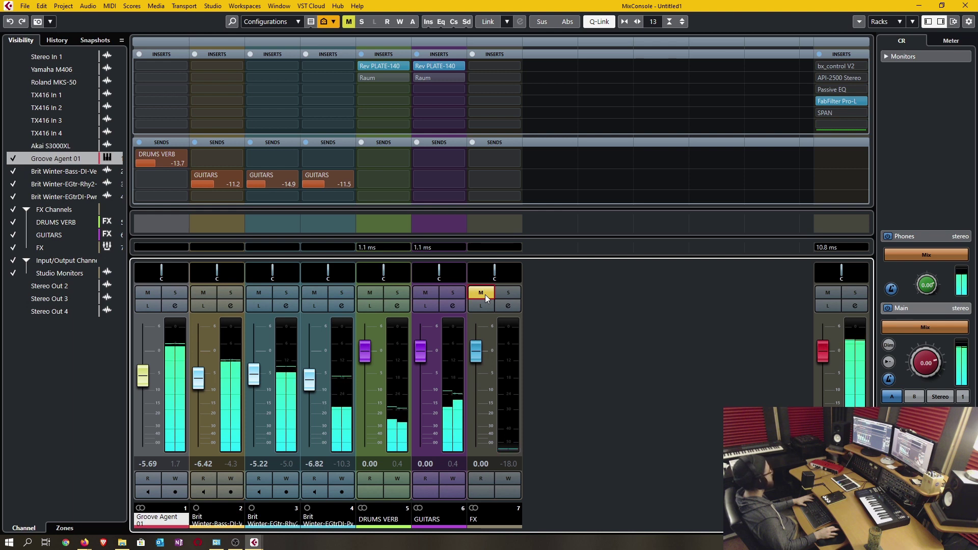
click(486, 298)
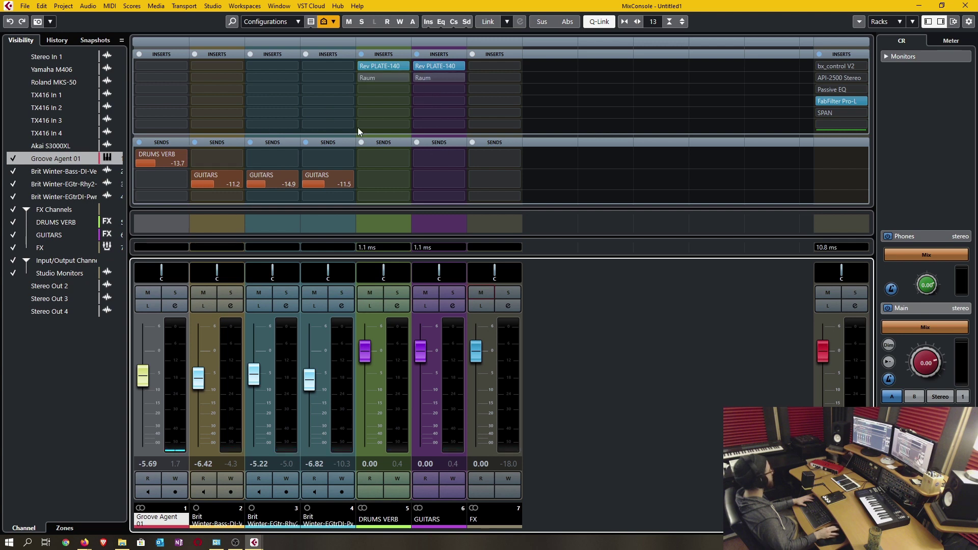
- Solo Groove Agent 01 and, with DRUMS VERB's Rev PLATE-140 open, set the track's DRUMS VERB send to -6.95
click(173, 296)
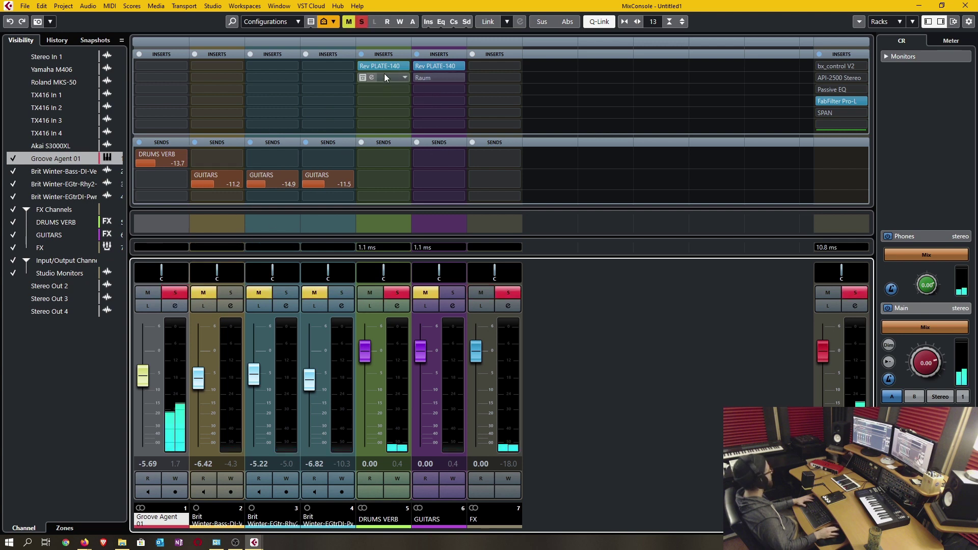
click(395, 67)
drag(543, 79, 756, 130)
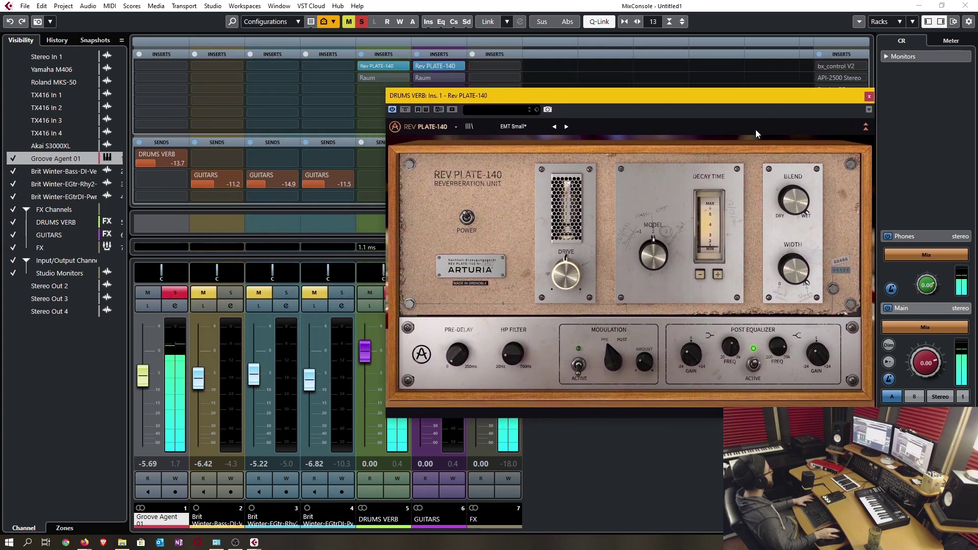
click(167, 168)
drag(167, 168, 180, 172)
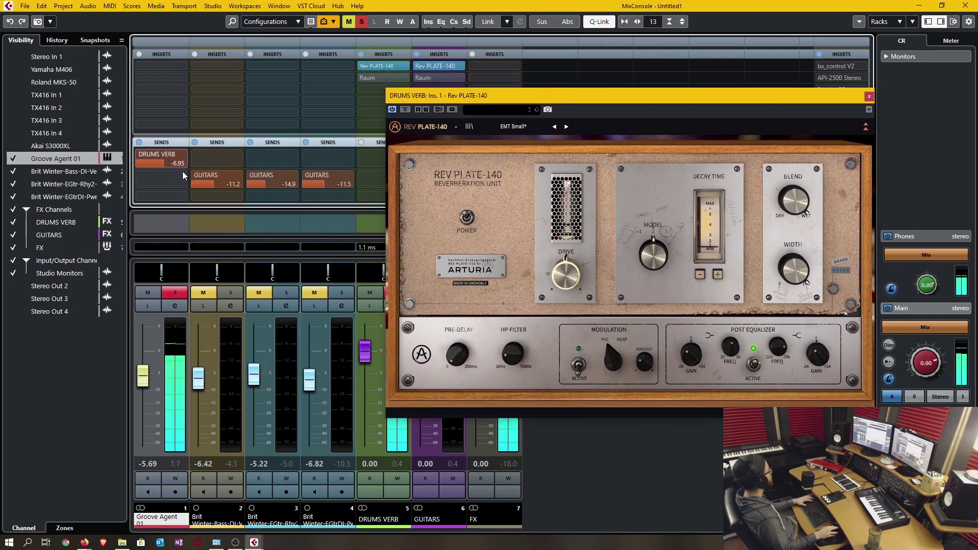
- Audition the drum reverb's plate models, including Punchy, and select the third one
drag(568, 277, 655, 279)
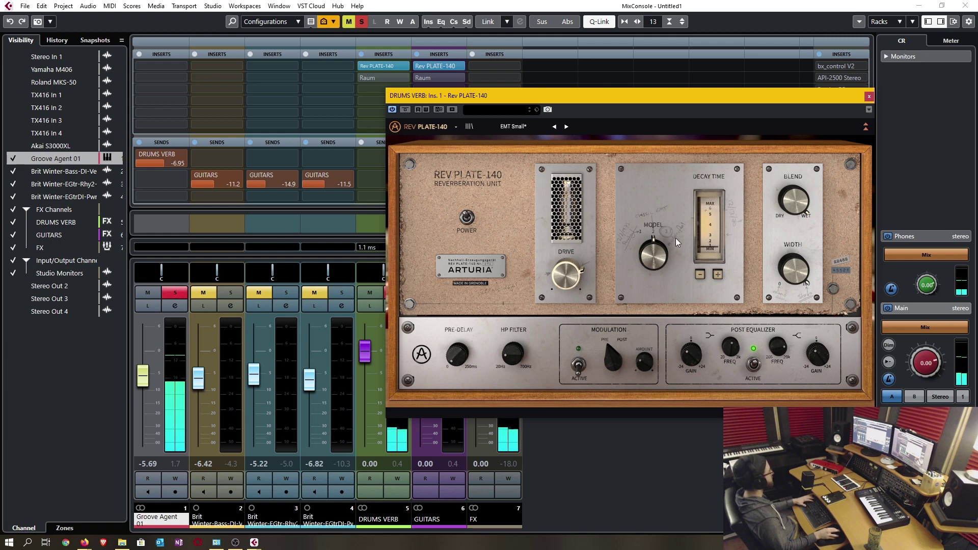
mouse_move(652, 261)
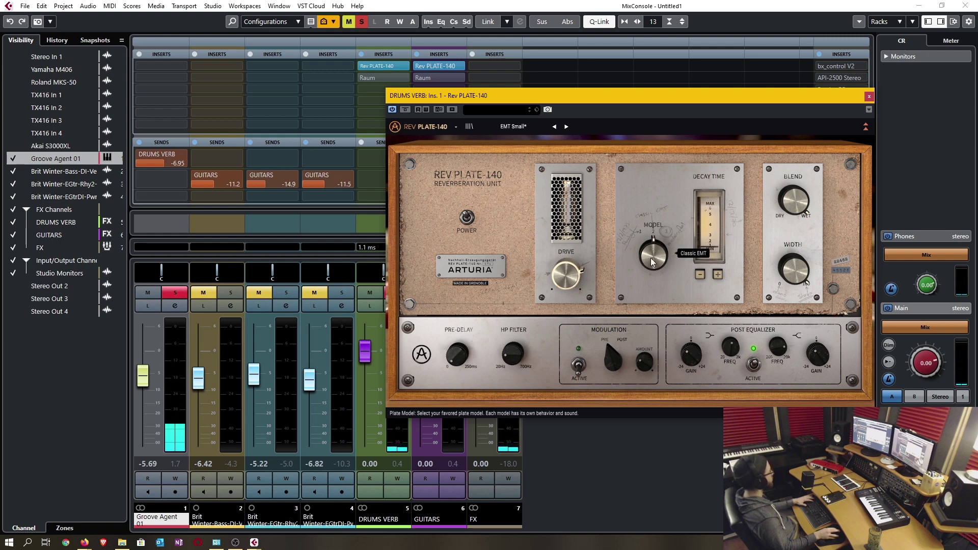
scroll(653, 254, down, 1)
scroll(652, 258, up, 2)
scroll(653, 254, down, 1)
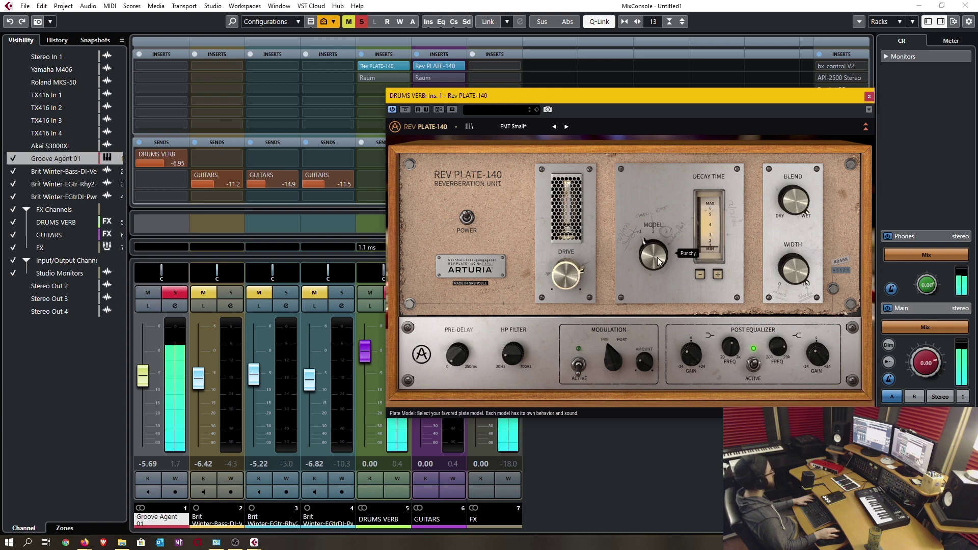
scroll(653, 255, up, 2)
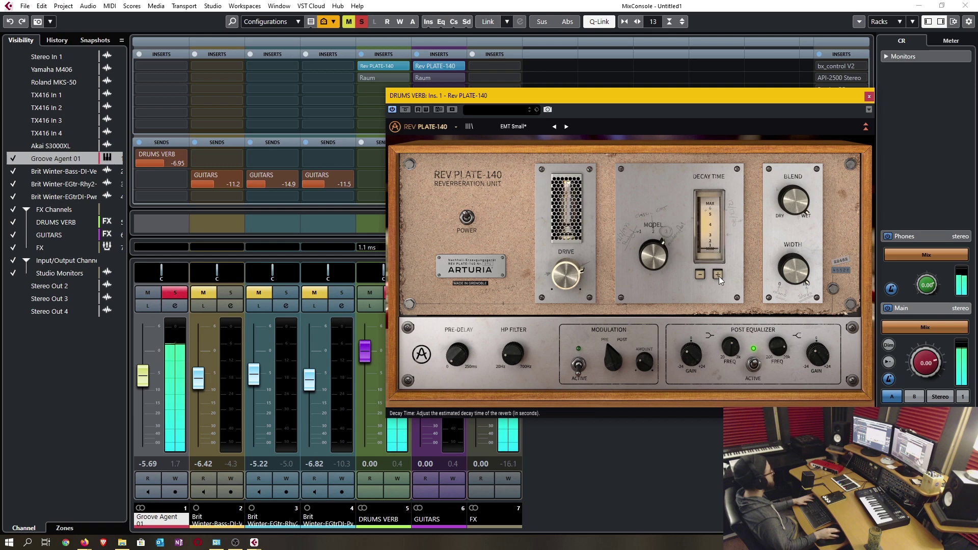
- Activate the drum reverb's modulation with the post equalizer off, and set Groove Agent 01's DRUMS VERB send to -1.80
mouse_move(801, 276)
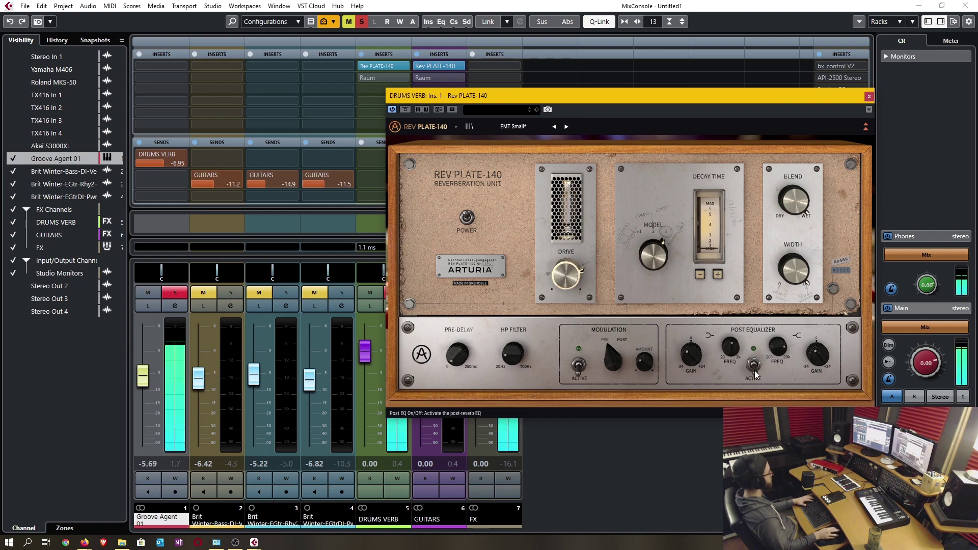
click(581, 364)
click(170, 164)
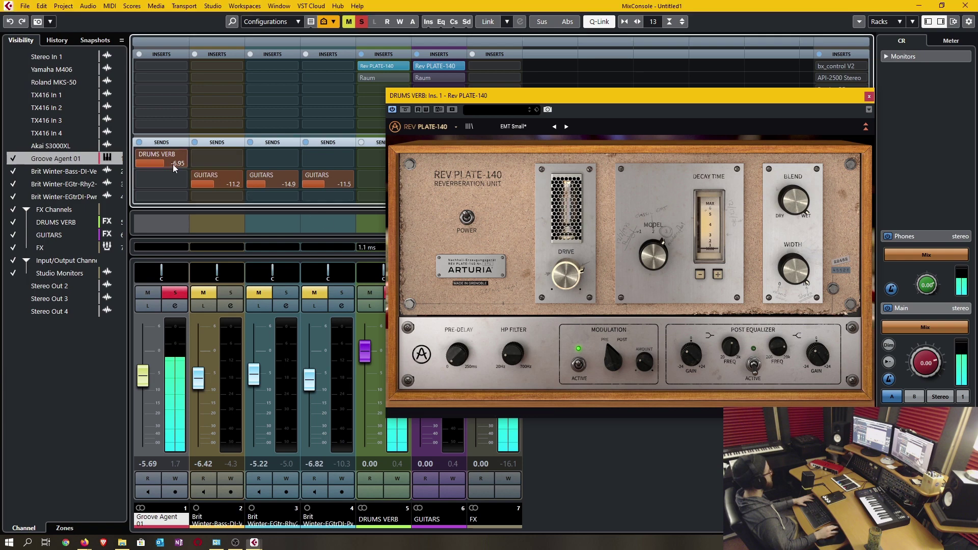
- Return to the third plate model after auditioning Classic EMT, and adjust the modulation amount with modulation set to Pre
drag(653, 265, 652, 261)
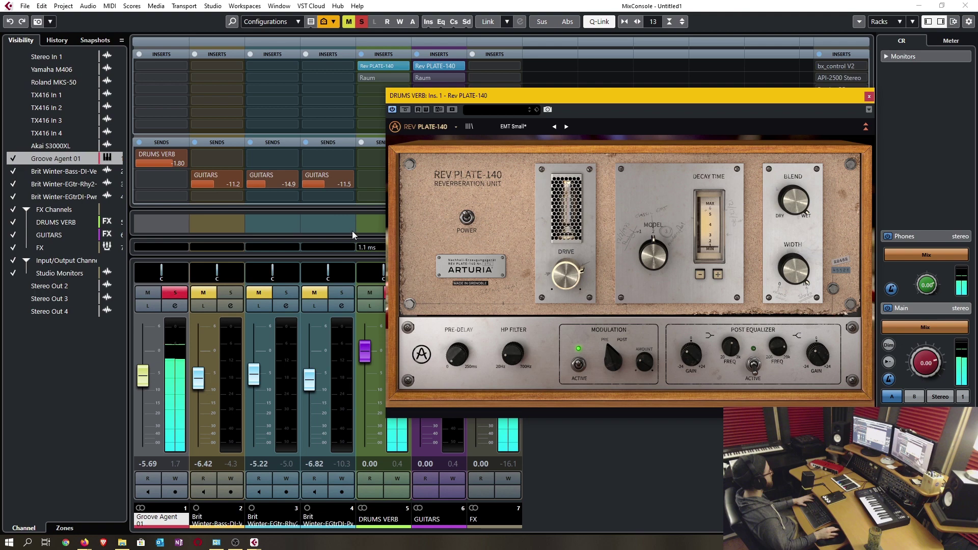
mouse_move(657, 265)
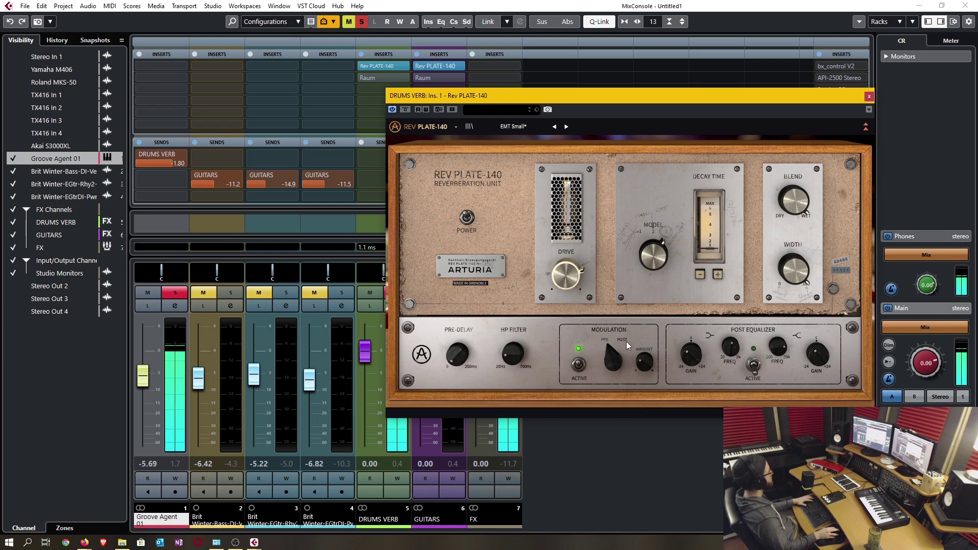
mouse_move(644, 360)
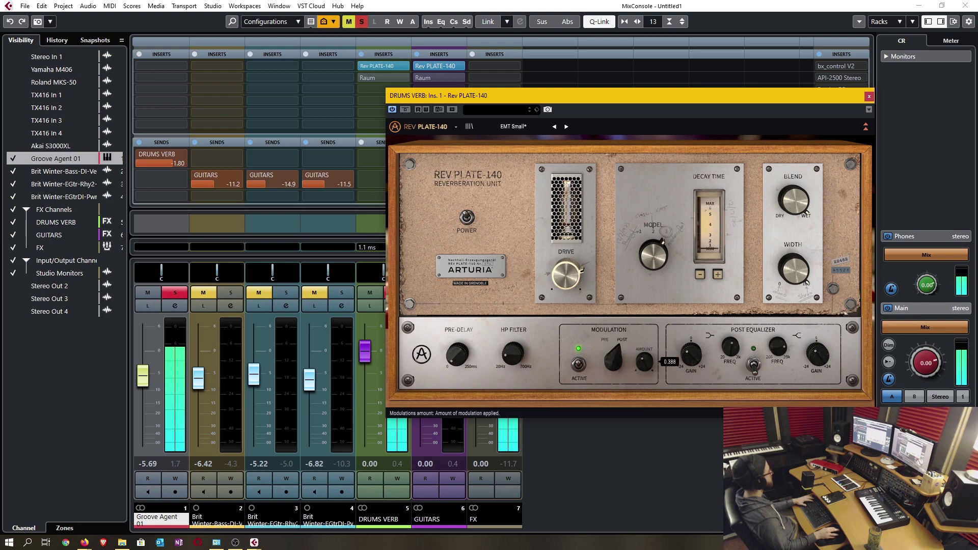
drag(645, 361, 645, 359)
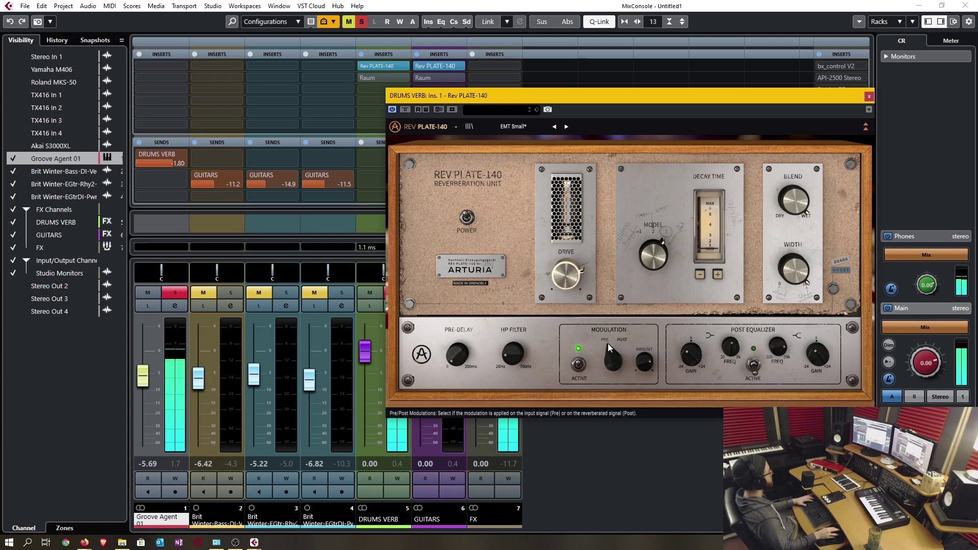
- Set the drum reverb's high-pass filter cutoff to about 442 Hz
mouse_move(513, 350)
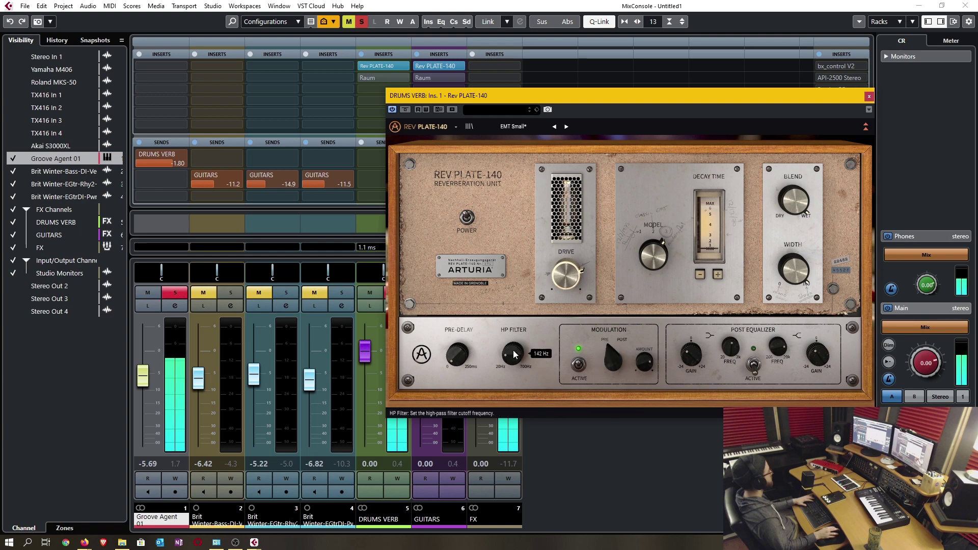
drag(513, 353, 514, 348)
drag(513, 346, 513, 346)
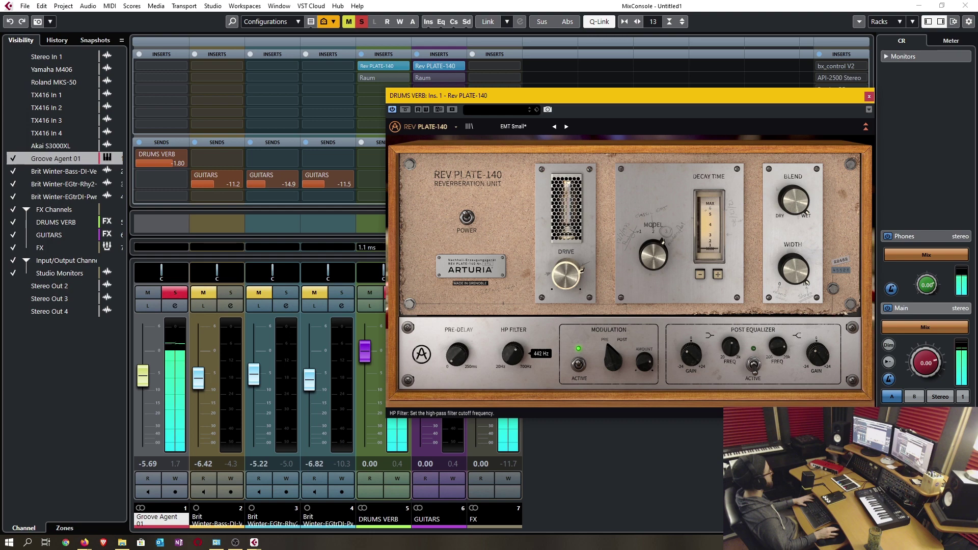
- Compare Groove Agent 01 with its sends bypassed and re-enabled, and return to the full mix with the reverb window closed
click(139, 143)
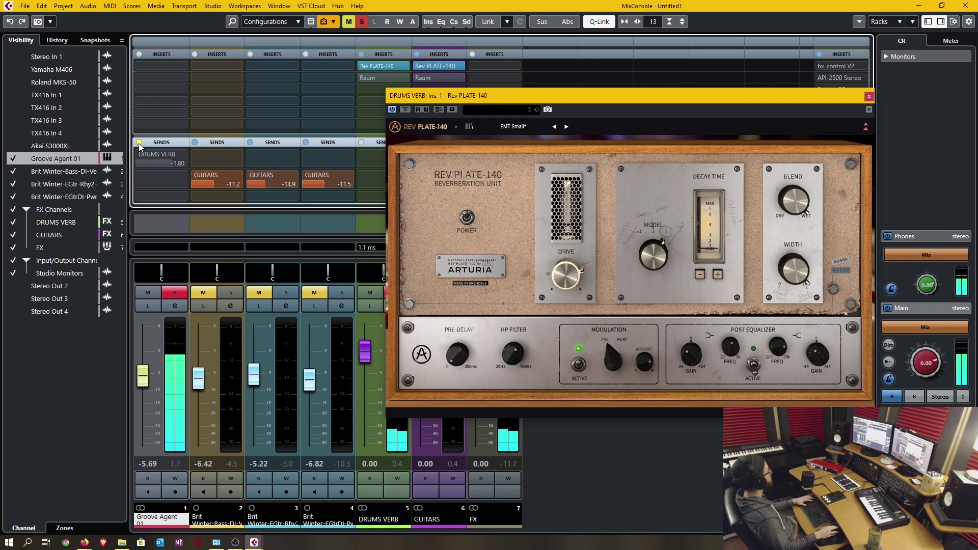
click(139, 143)
click(181, 292)
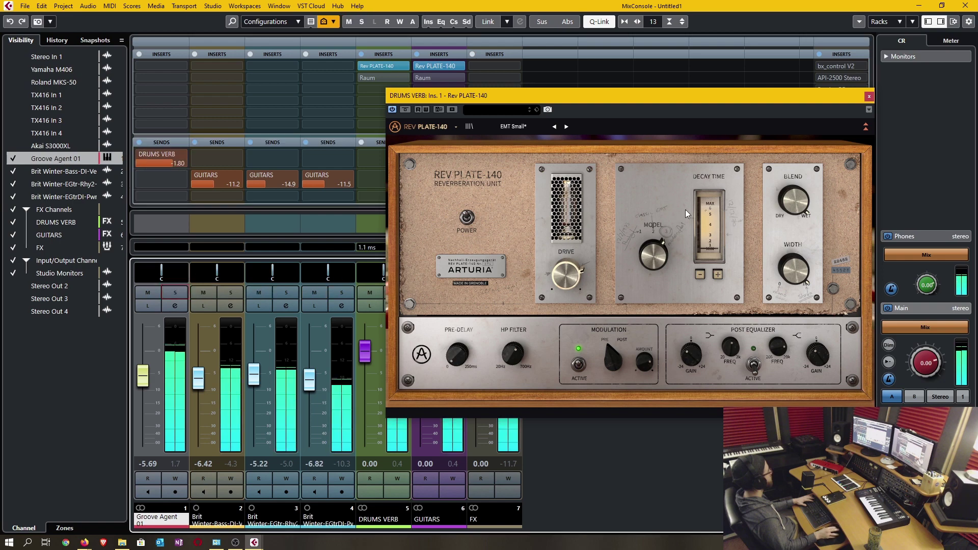
click(869, 97)
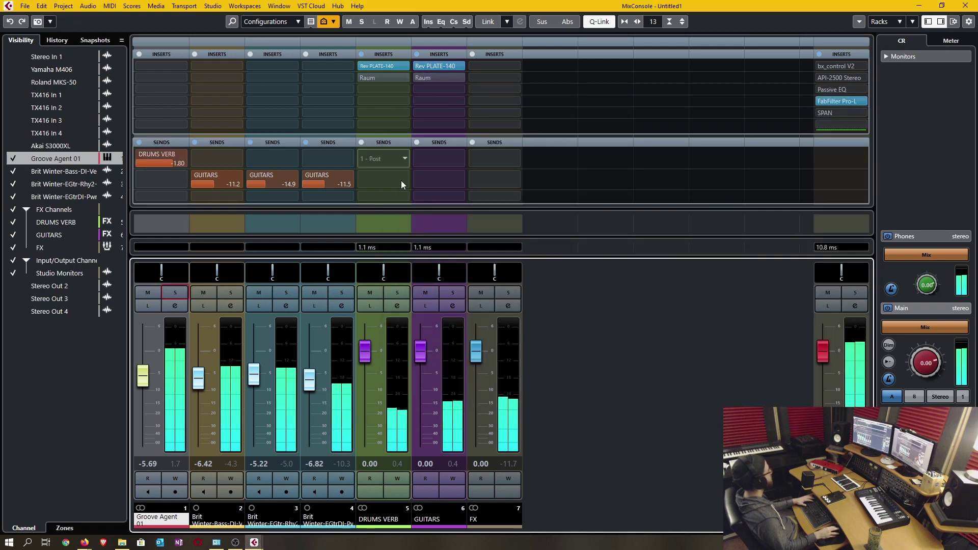
- Solo the bass track, set its GUITARS send to -9.80 and open the Rev PLATE-140 on the GUITARS channel
click(216, 519)
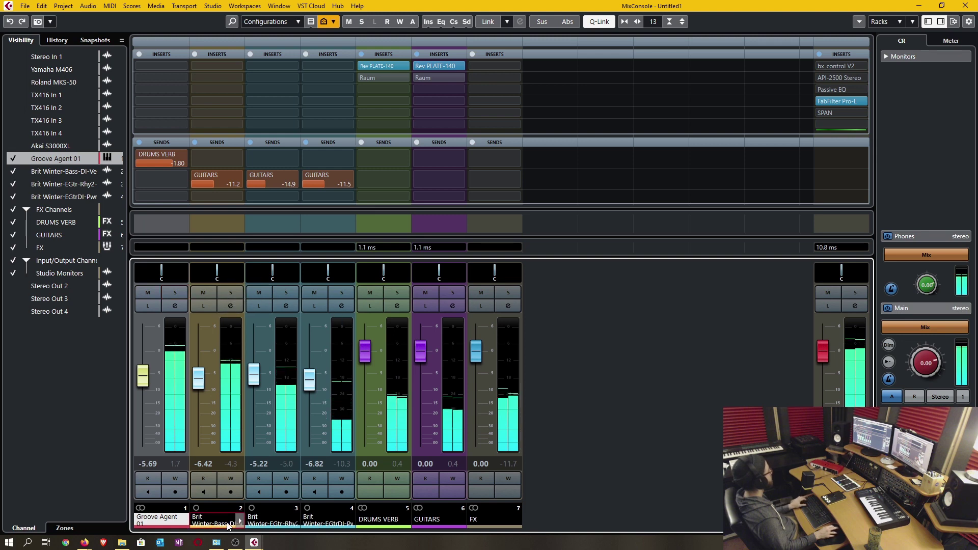
click(234, 291)
drag(220, 186, 228, 185)
click(440, 66)
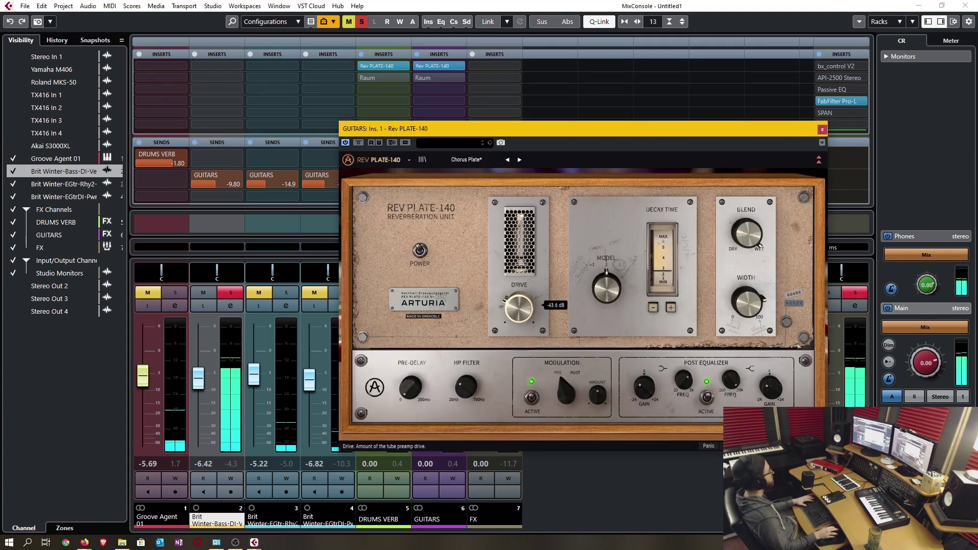
- Select the first plate model on the GUITARS reverb and set its width to about 0.596
scroll(533, 313, down, 2)
mouse_move(613, 296)
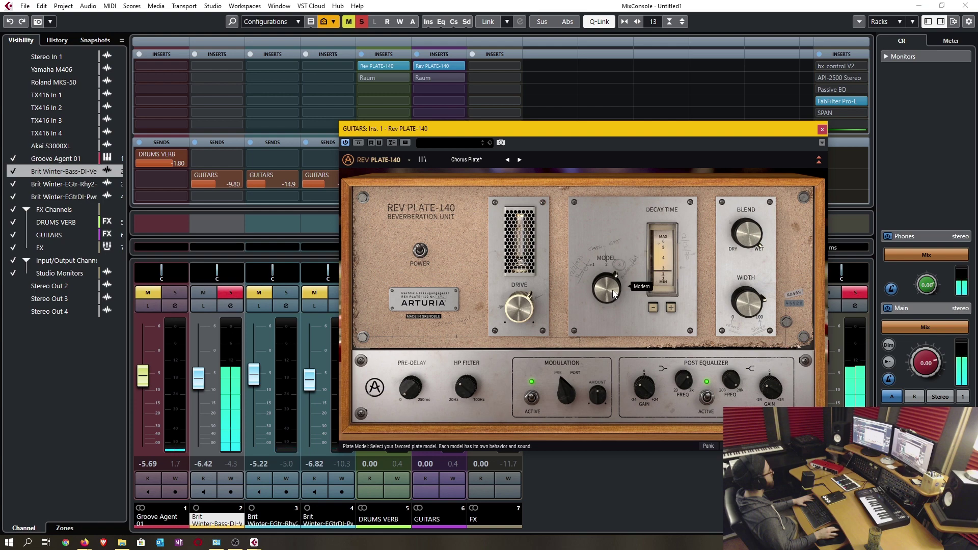
mouse_move(757, 292)
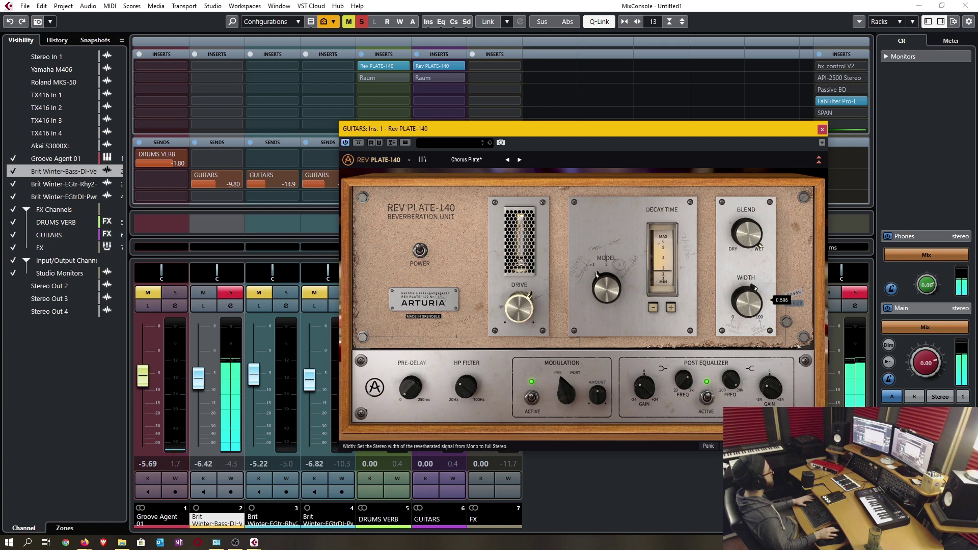
- Deactivate the GUITARS reverb's modulation, set its high-pass filter to about 428 Hz, and return to the unsoloed mix
click(532, 398)
mouse_move(465, 387)
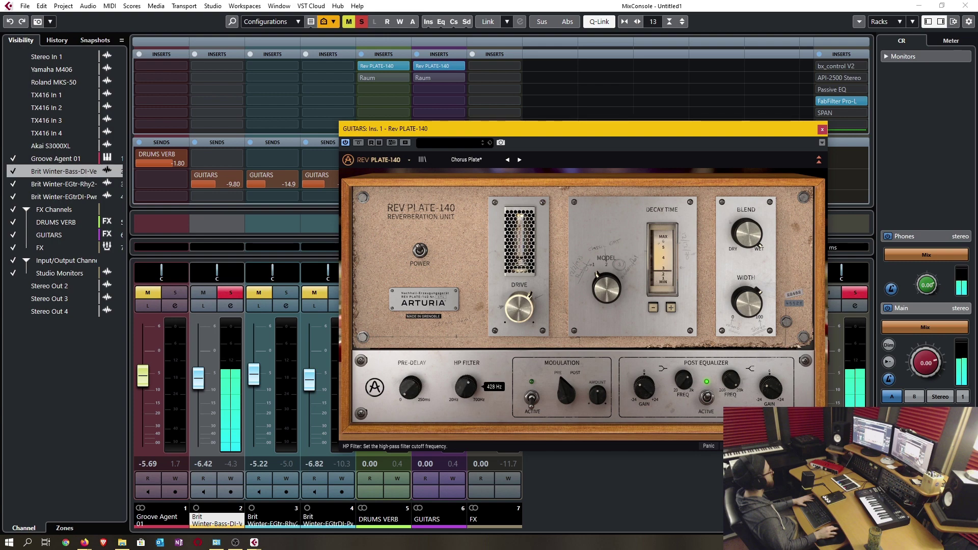
click(822, 130)
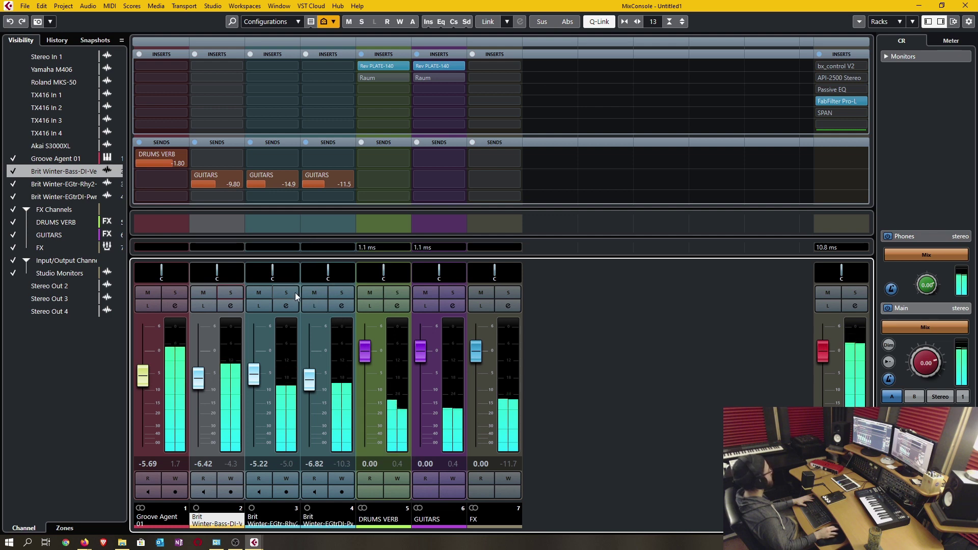
- Briefly mute the FX channel to hear the effect of the adjusted drum and bass reverbs
click(481, 293)
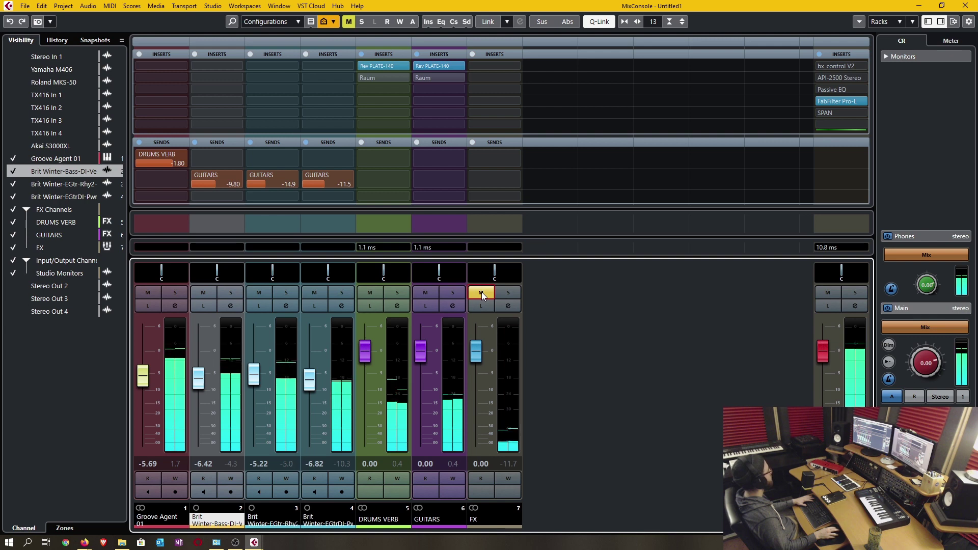
click(481, 291)
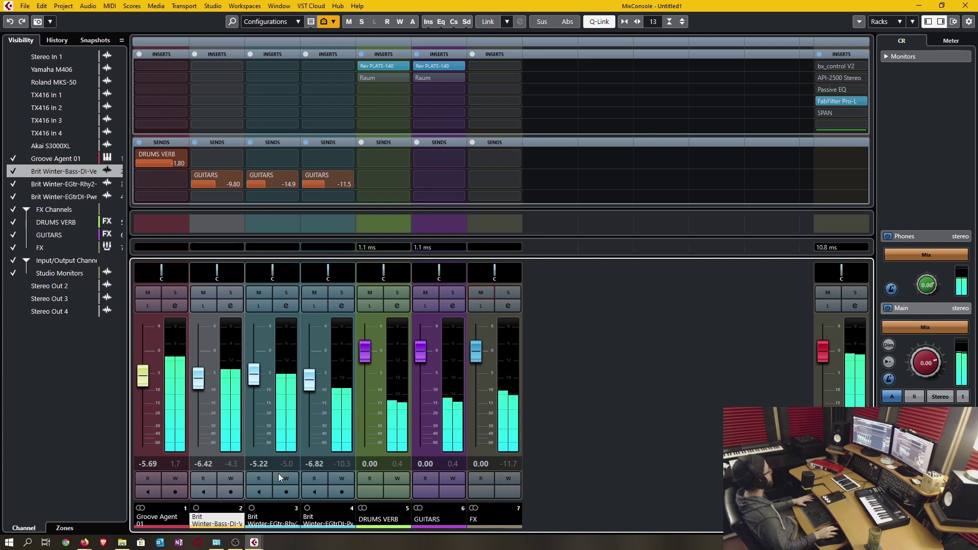
- Solo both electric guitar tracks together and open the Rev PLATE-140 on the GUITARS channel
click(265, 520)
shift+click(319, 316)
click(341, 292)
click(440, 66)
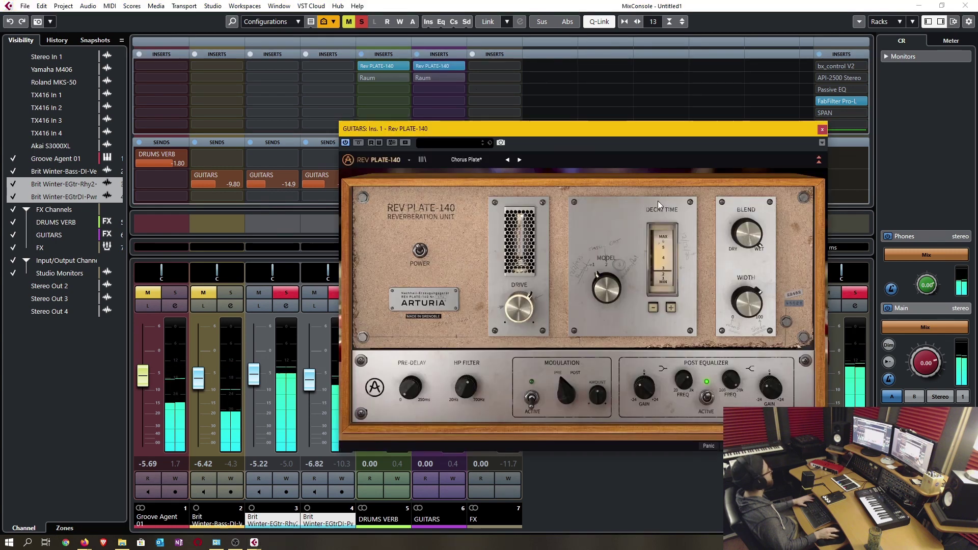
- Activate the modulation on the GUITARS Rev PLATE-140 and audition the Classic EMT and Punchy plate models, ending on Punchy
drag(597, 301, 598, 293)
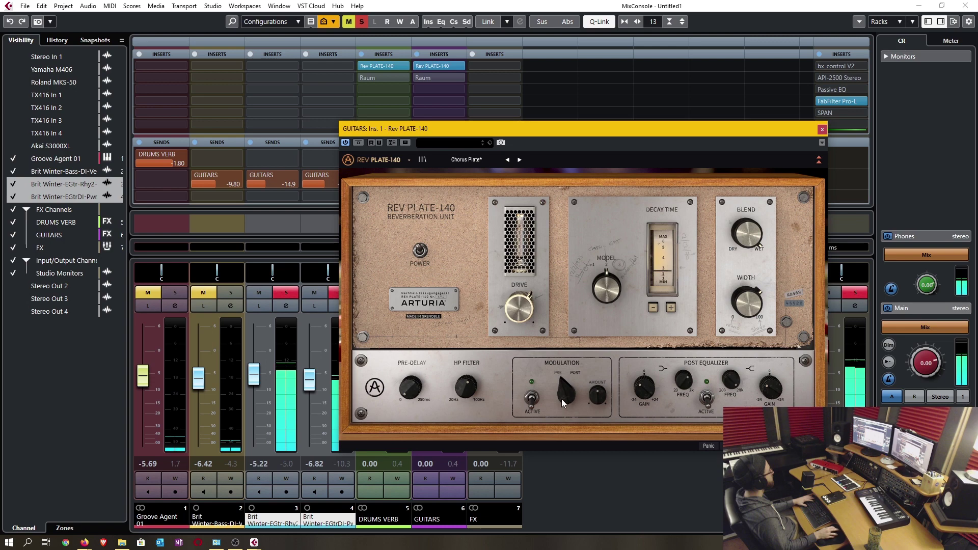
click(534, 399)
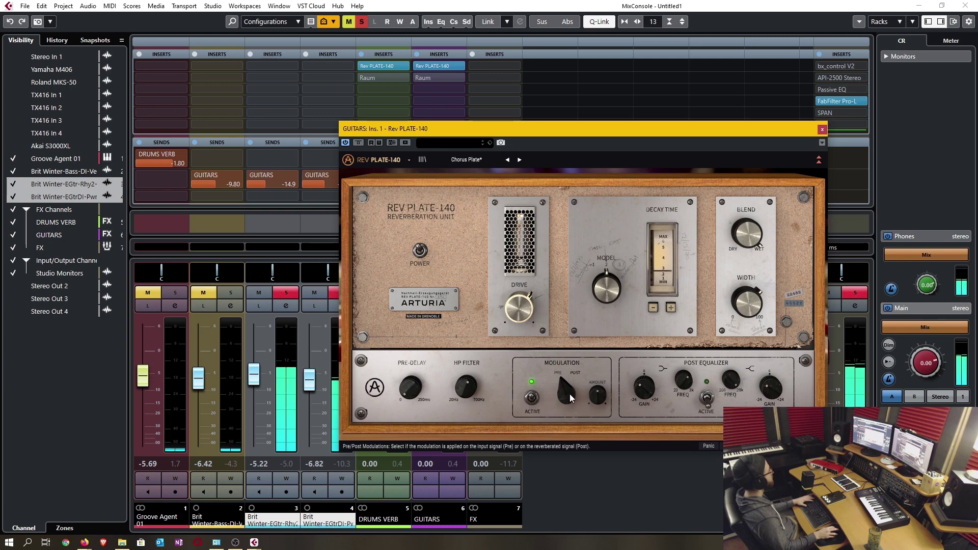
click(597, 394)
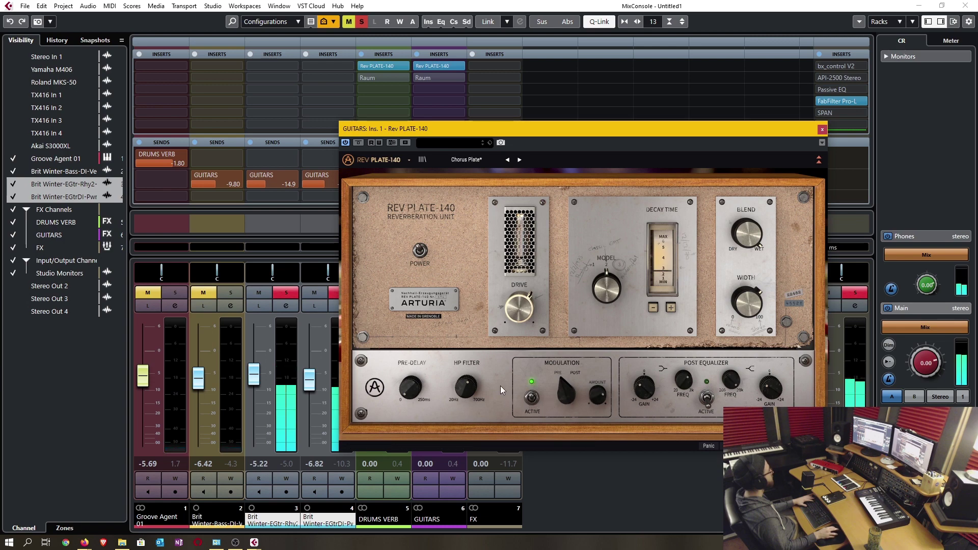
scroll(599, 398, up, 3)
click(465, 388)
drag(465, 388, 414, 387)
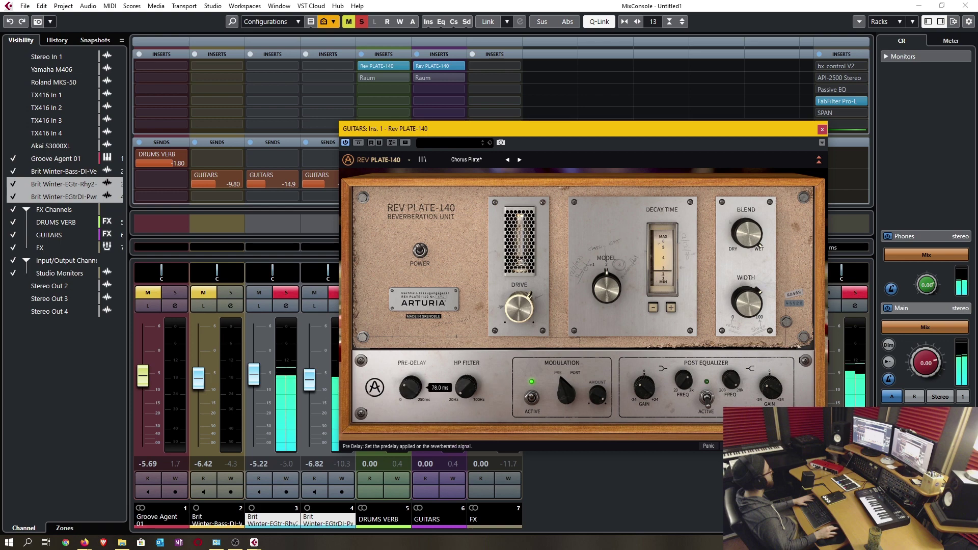
mouse_move(751, 240)
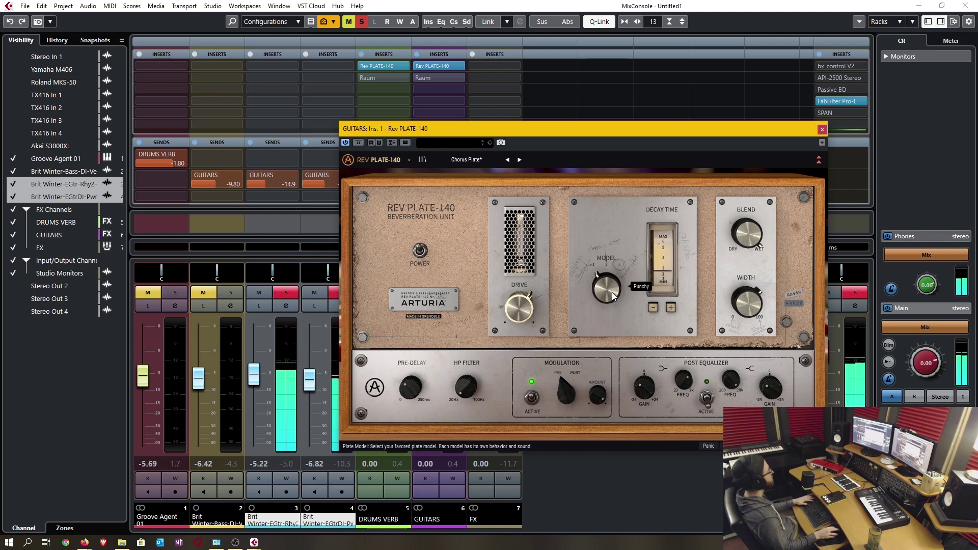
drag(606, 288, 613, 291)
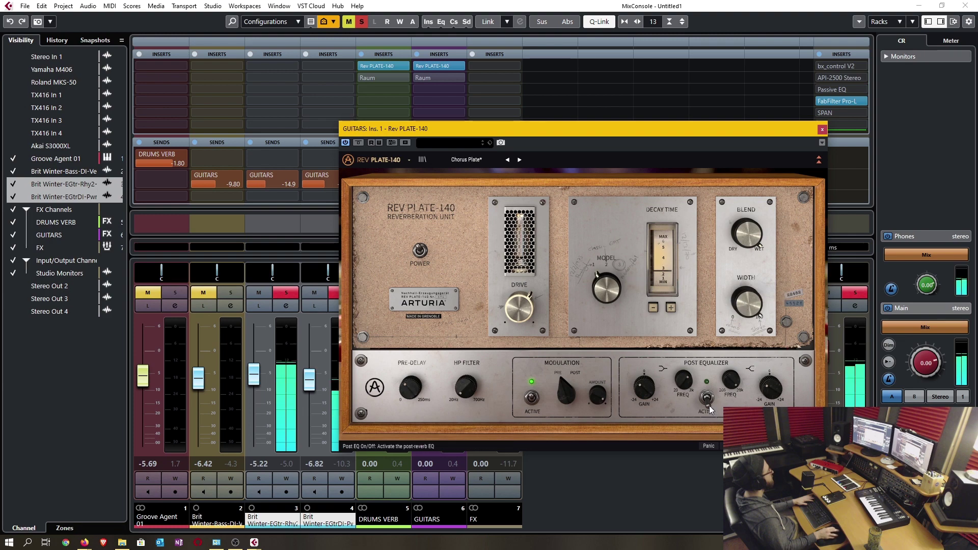
- Clear the solos and lower the FX channel to about -5.36 dB, briefly muting it to compare the mix with and without reverb
click(822, 129)
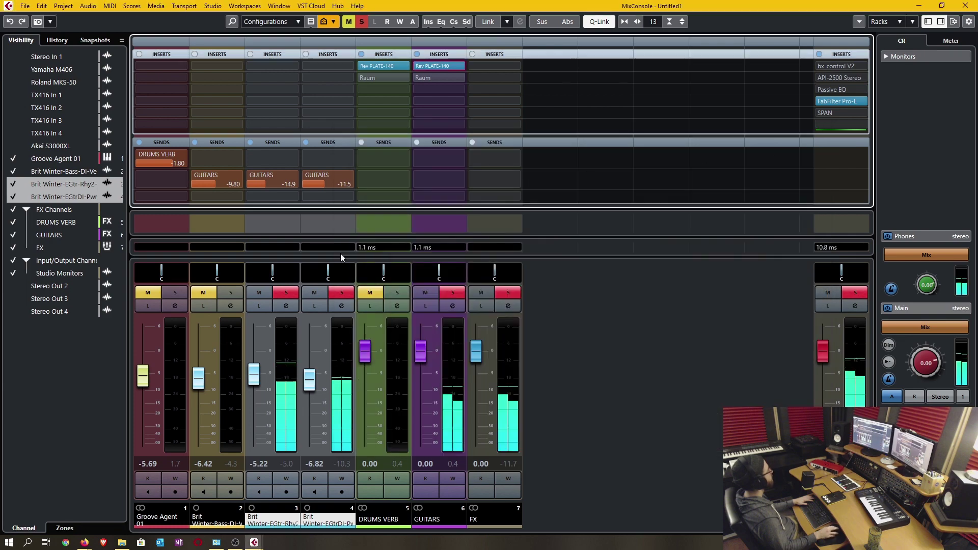
click(361, 22)
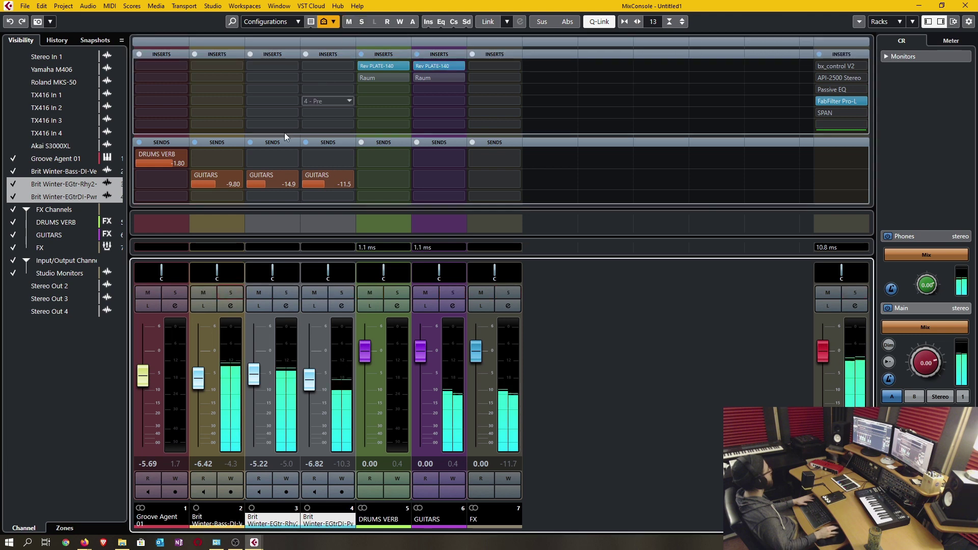
click(482, 293)
click(481, 292)
drag(476, 350, 475, 384)
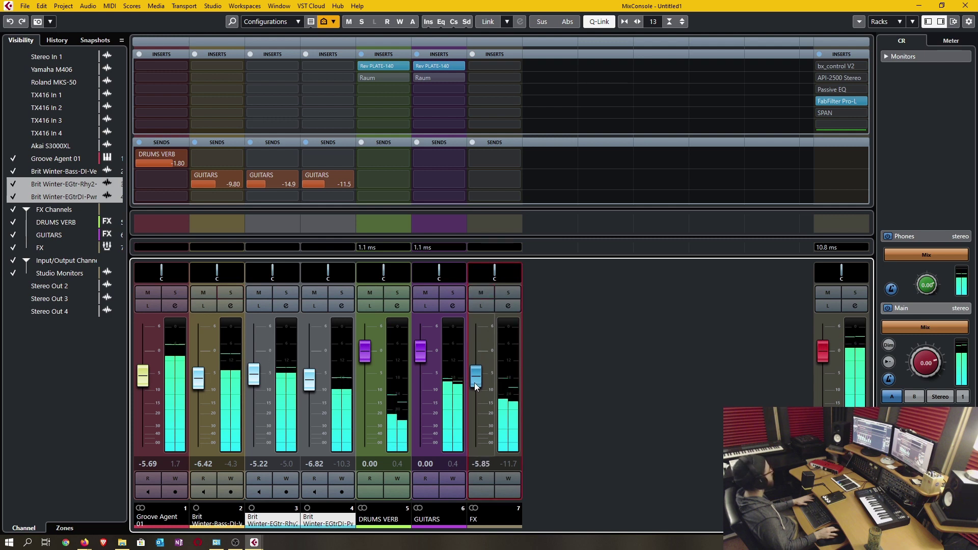
click(478, 291)
click(478, 291)
- Set the DRUMS VERB Rev PLATE-140 to the first plate model with its post equalizer active and modulation off
click(381, 66)
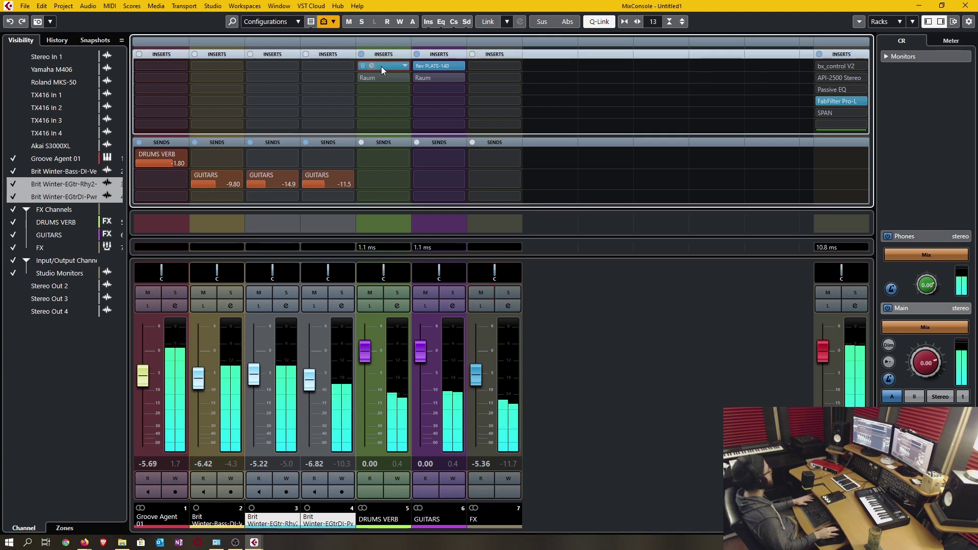
click(581, 363)
click(753, 365)
drag(653, 256, 652, 252)
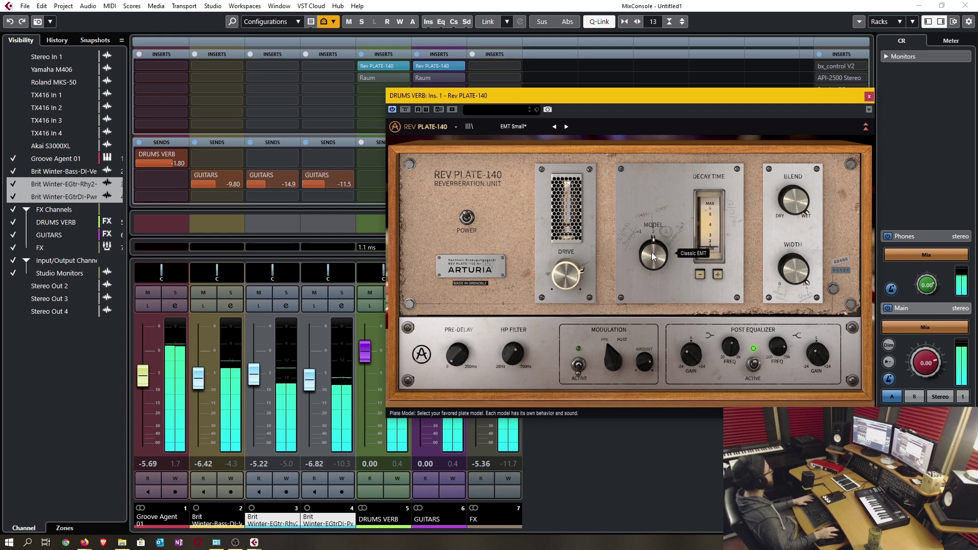
drag(512, 352, 512, 353)
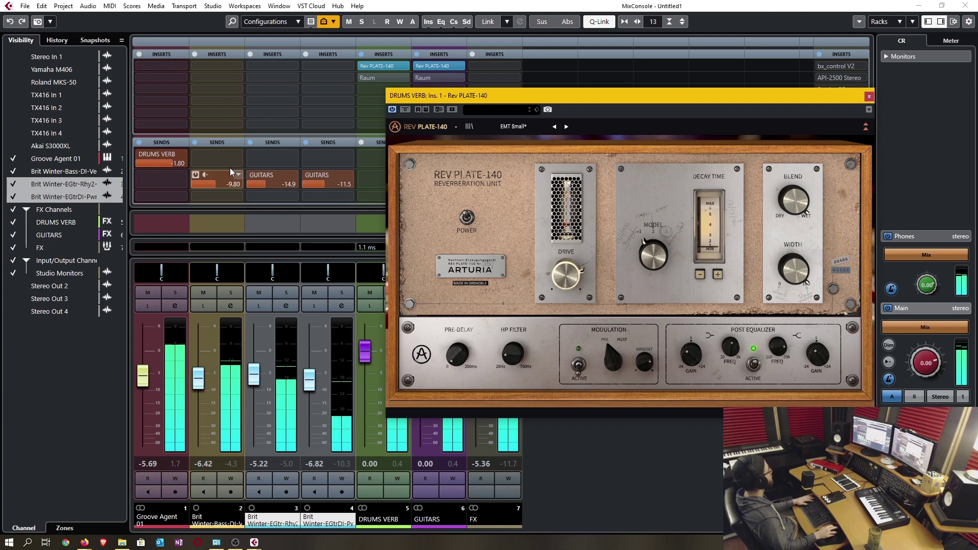
- Lower the Groove Agent's send to DRUMS VERB to about -9.13 dB and briefly mute the FX channel to compare
click(164, 176)
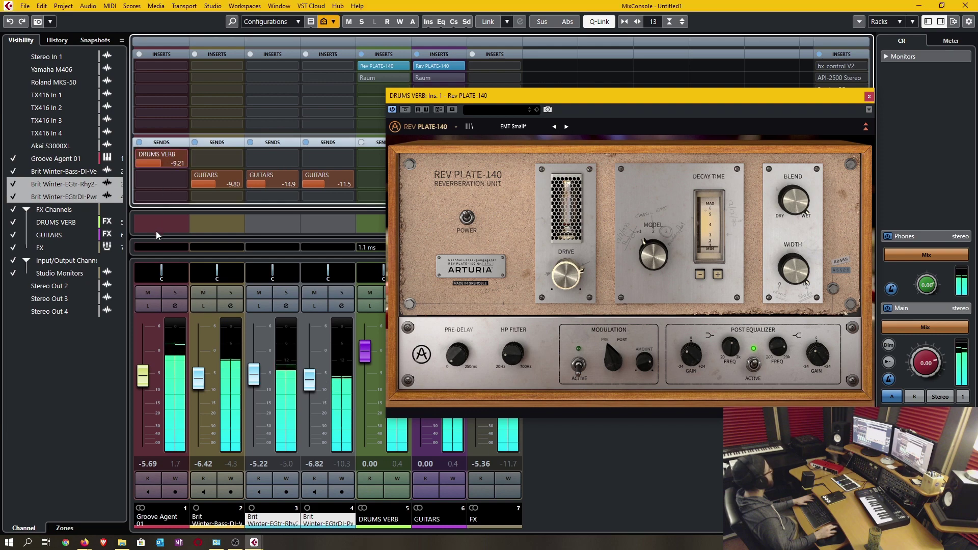
click(869, 96)
click(480, 292)
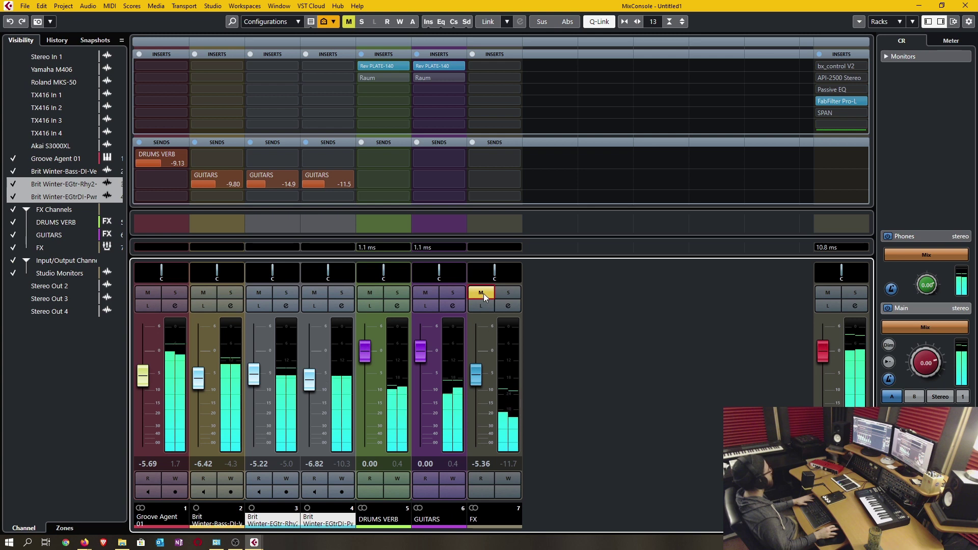
click(484, 294)
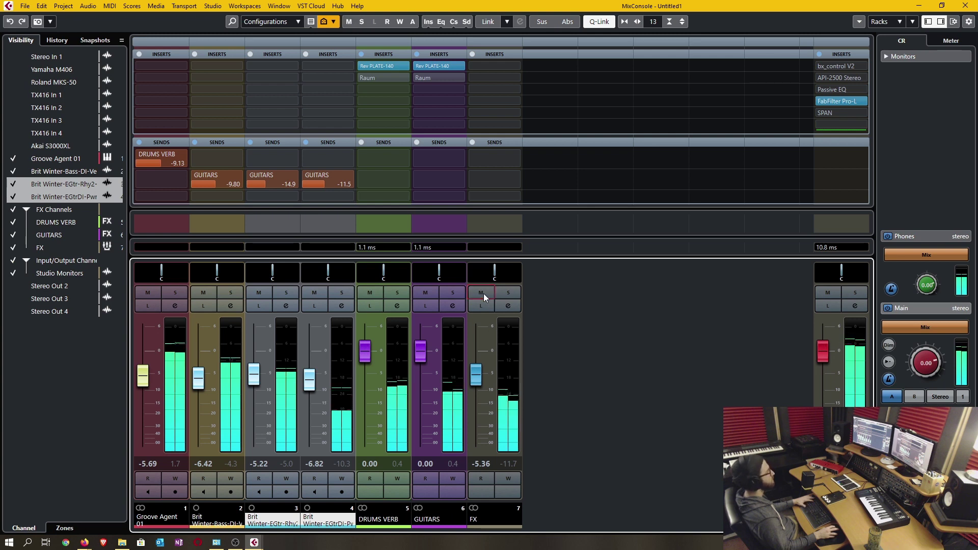
- Select the Classic EMT plate model on the GUITARS Rev PLATE-140 and review its width, drive, post equalizer and high-pass filter controls
click(437, 65)
click(437, 65)
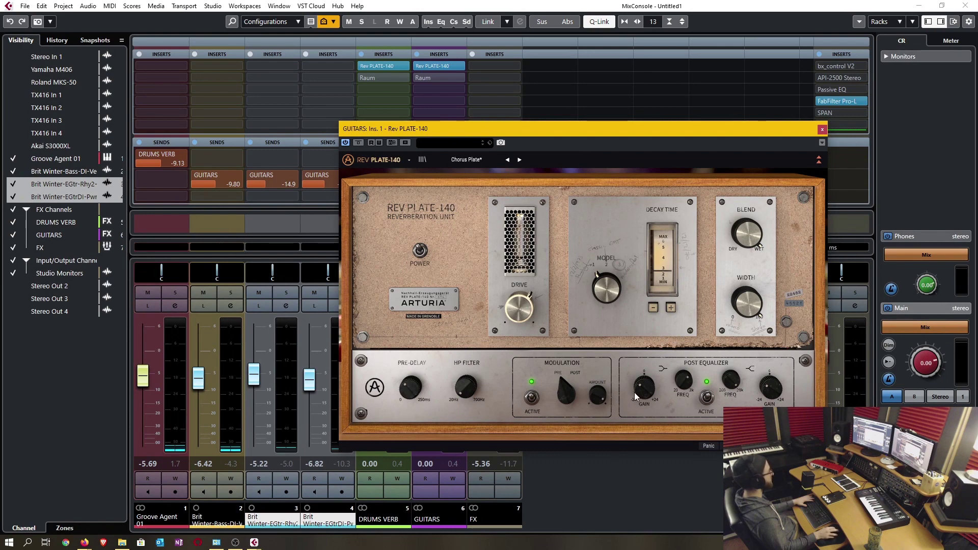
mouse_move(602, 293)
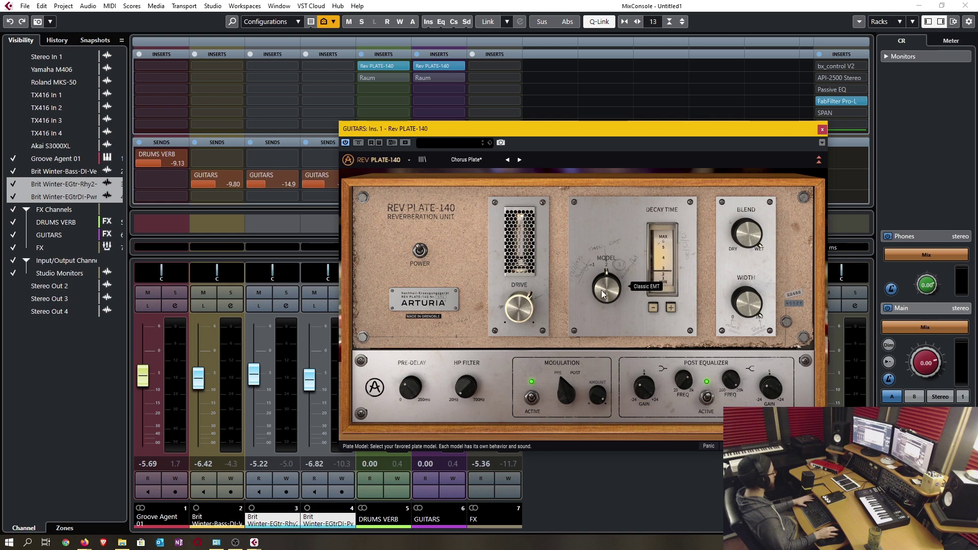
drag(606, 288, 606, 280)
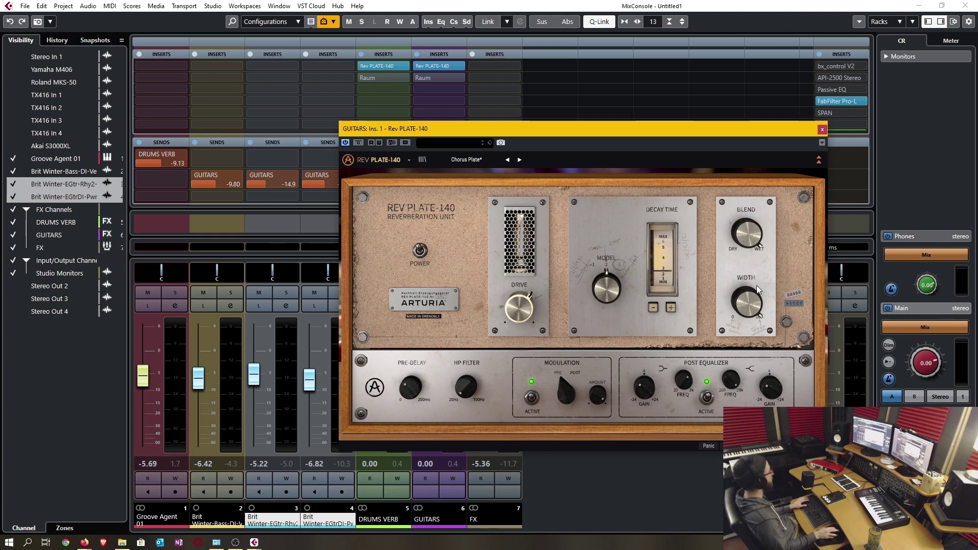
mouse_move(752, 284)
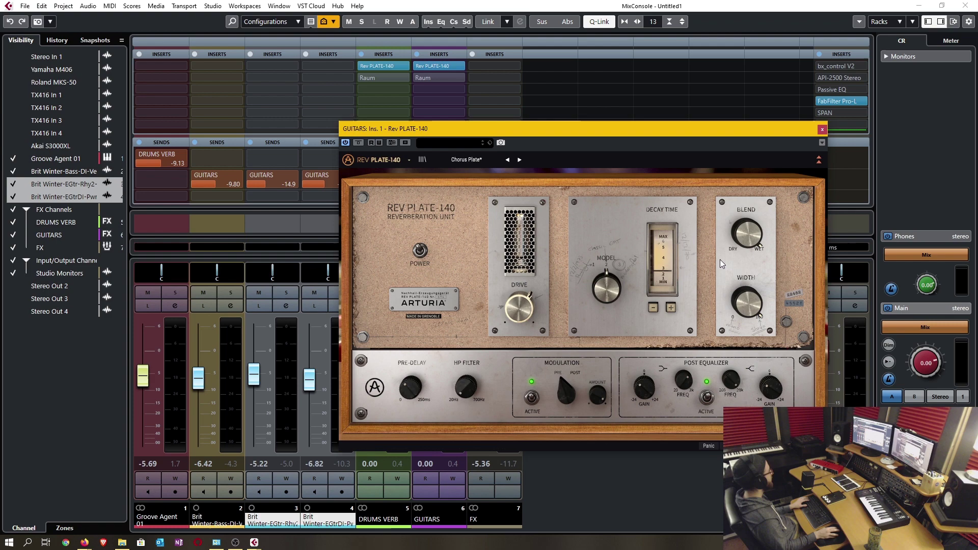
mouse_move(620, 278)
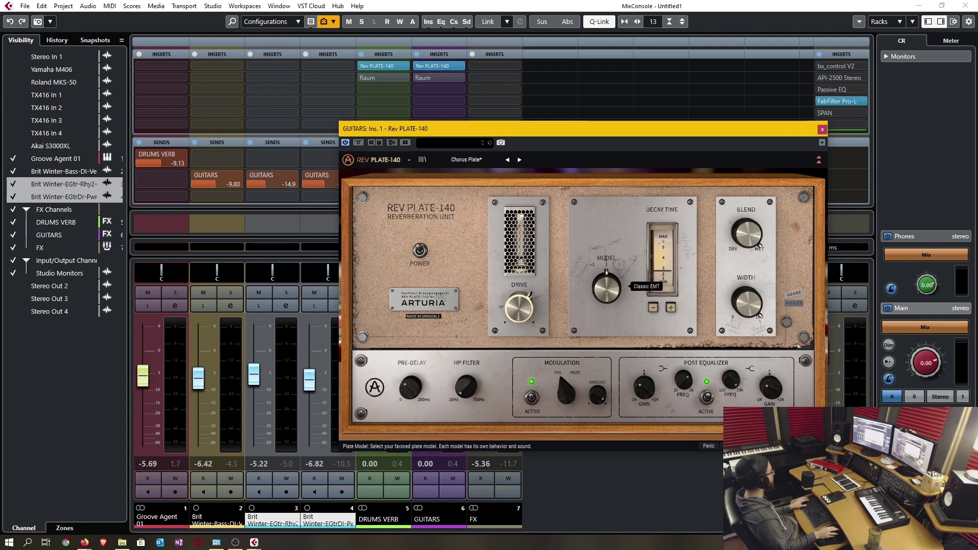
mouse_move(529, 298)
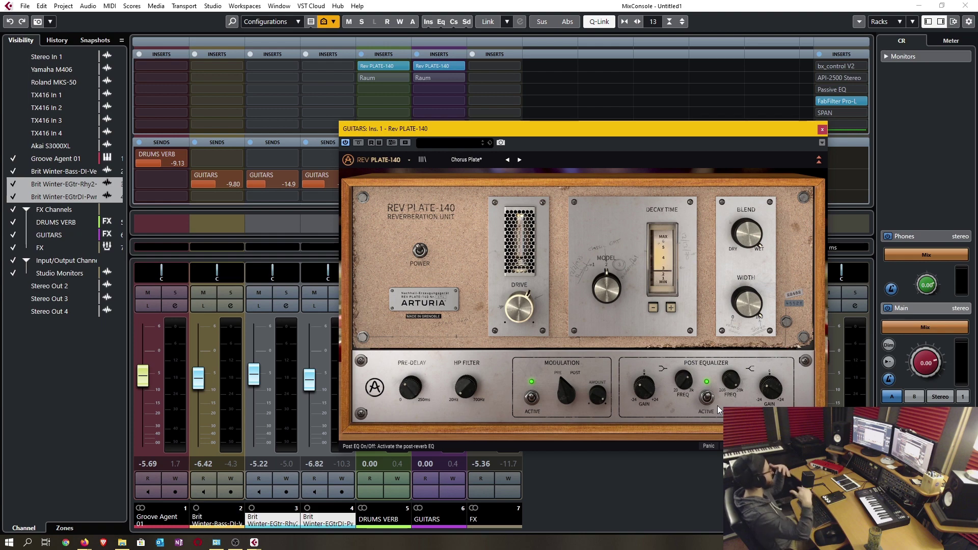
drag(464, 386, 465, 387)
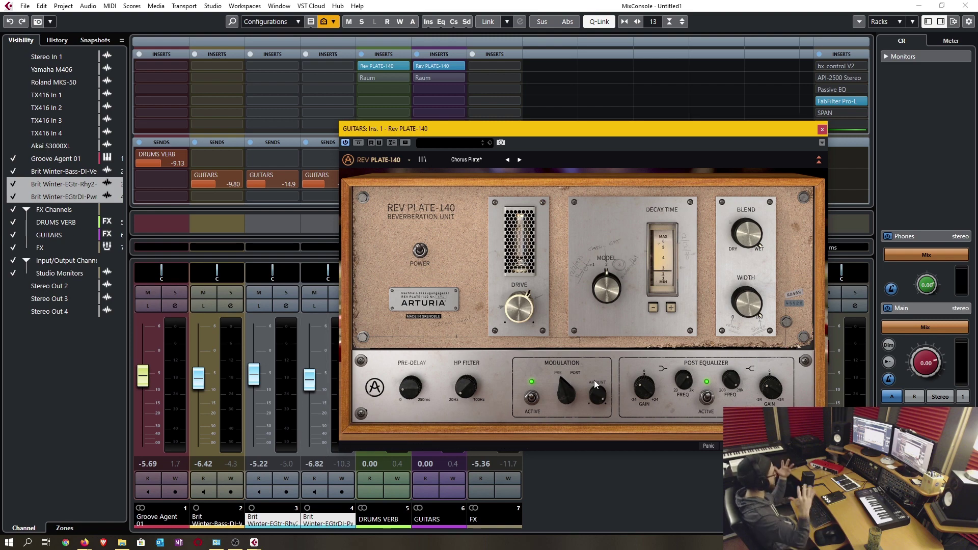
- Switch both reverb channels from Rev PLATE-140 to Raum and load the medium Big Room factory preset on DRUMS VERB
drag(819, 134, 788, 126)
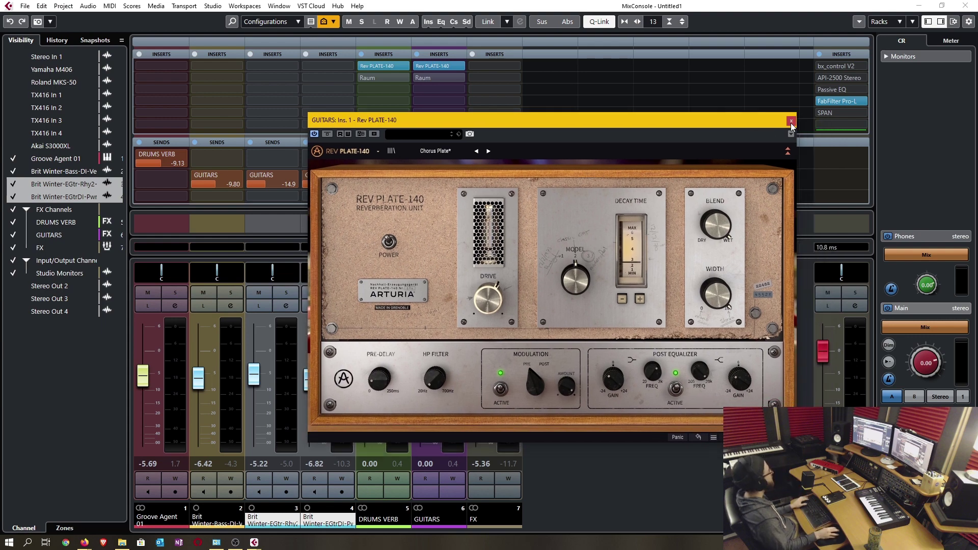
click(791, 121)
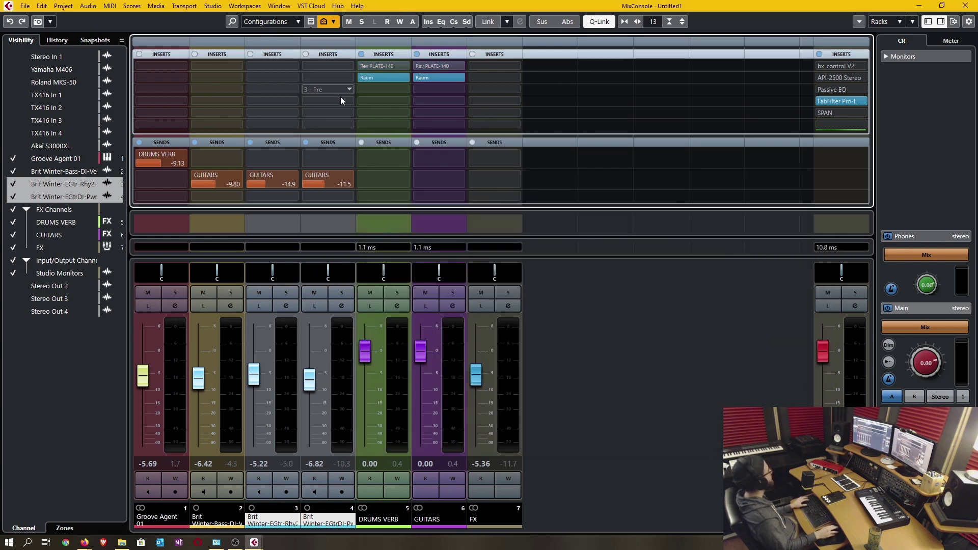
click(378, 78)
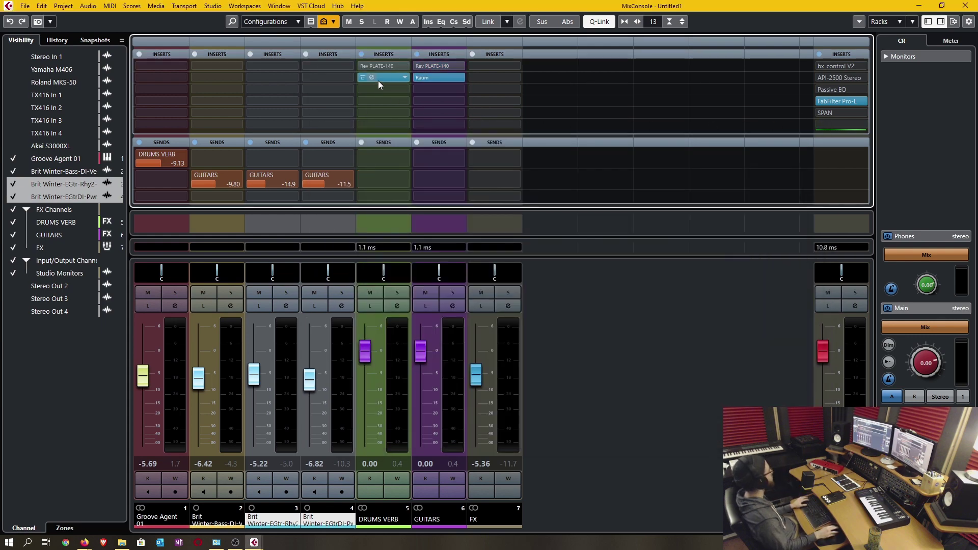
click(515, 192)
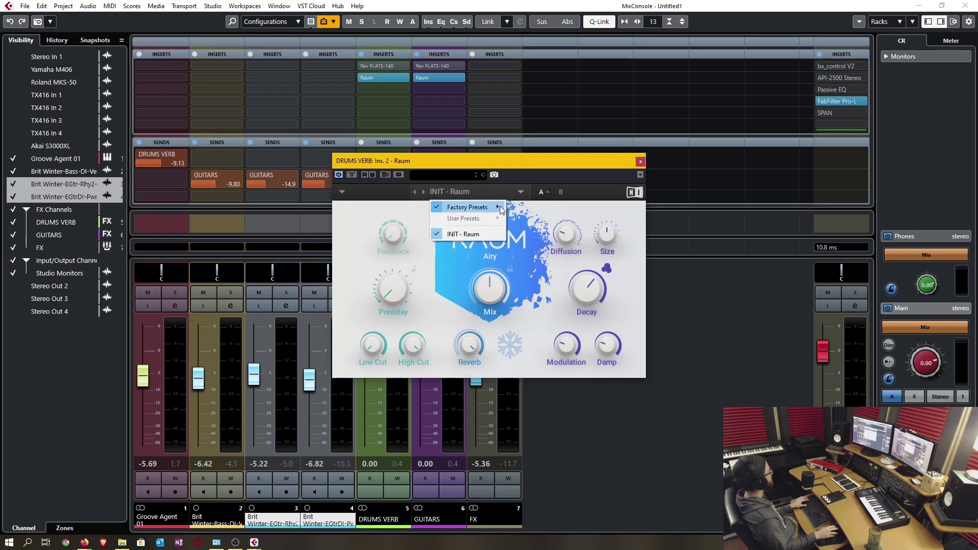
mouse_move(481, 208)
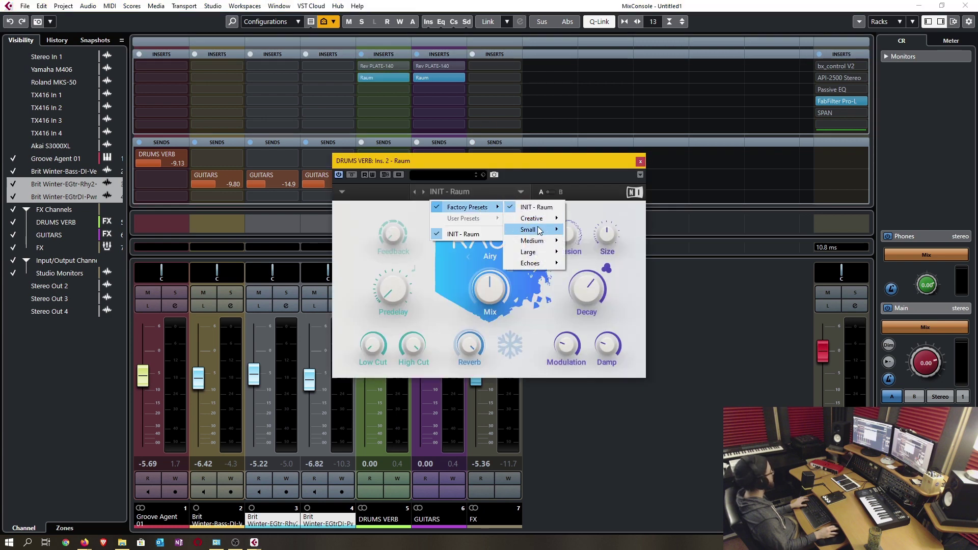
mouse_move(540, 232)
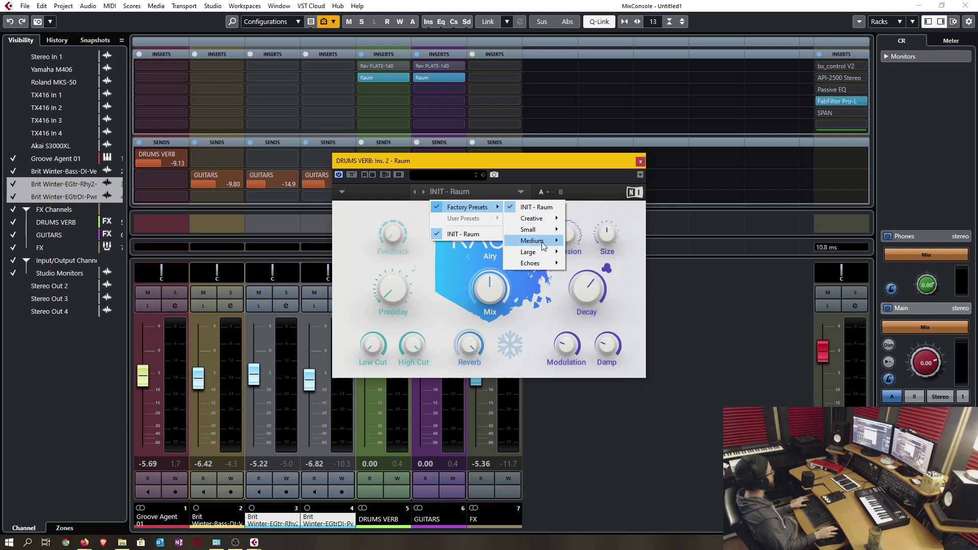
click(593, 241)
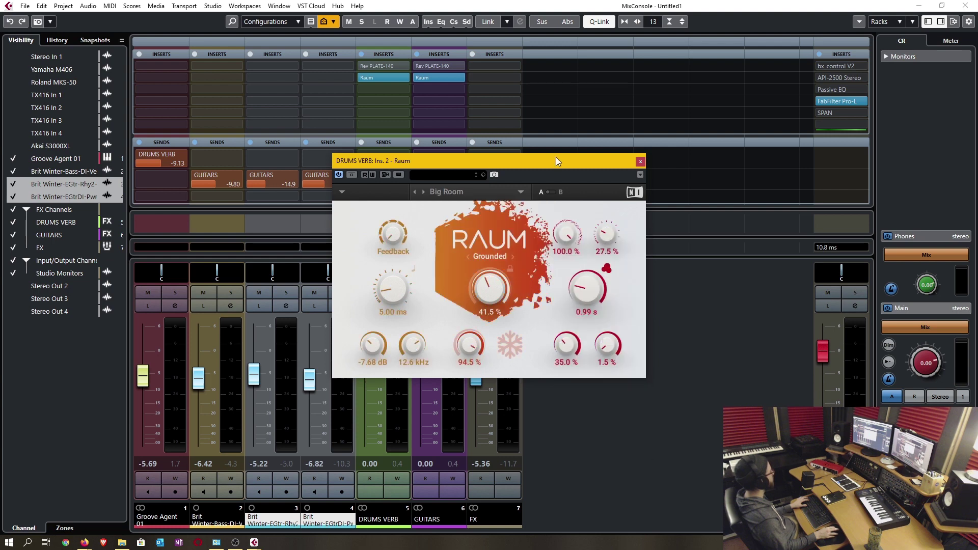
click(640, 162)
- Load the medium Double Vox factory preset in the Raum reverb on the GUITARS channel
drag(443, 79, 443, 79)
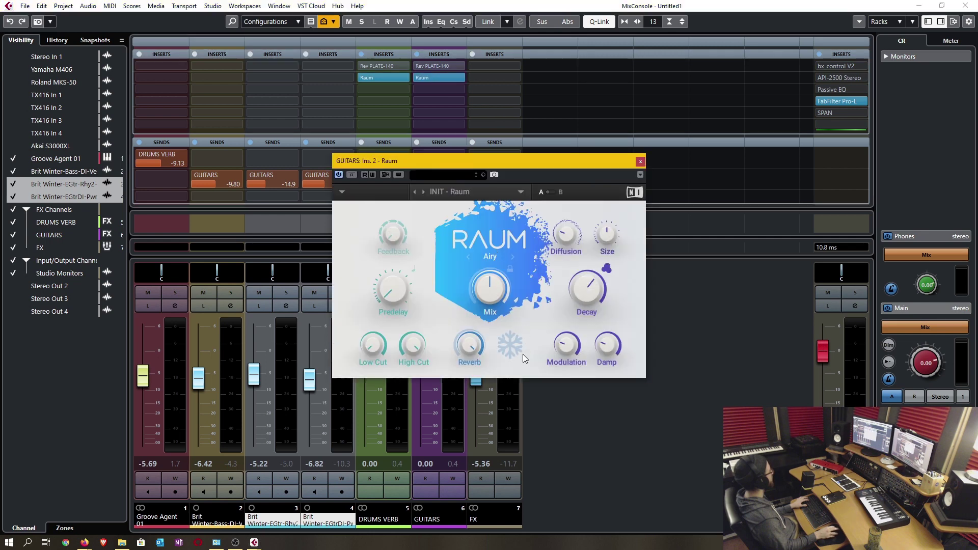
click(520, 193)
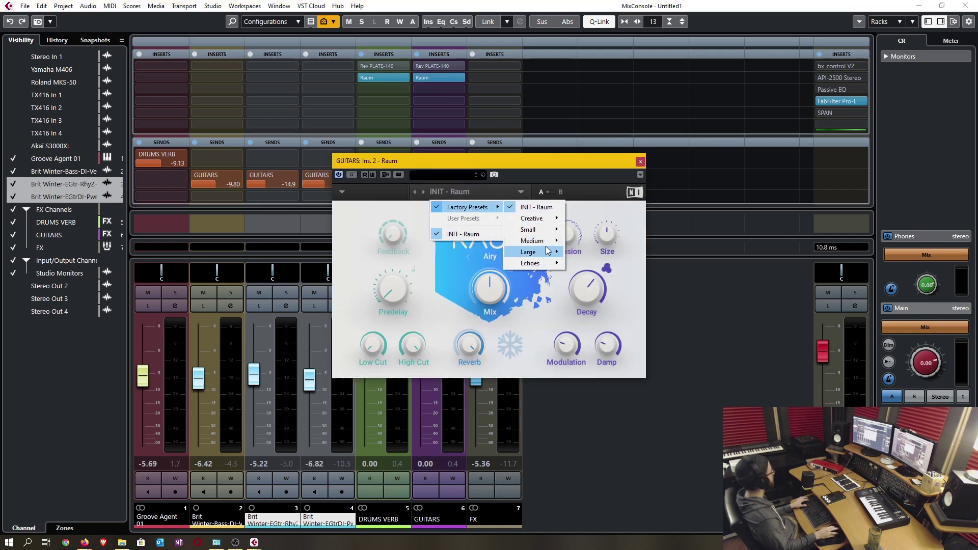
mouse_move(539, 241)
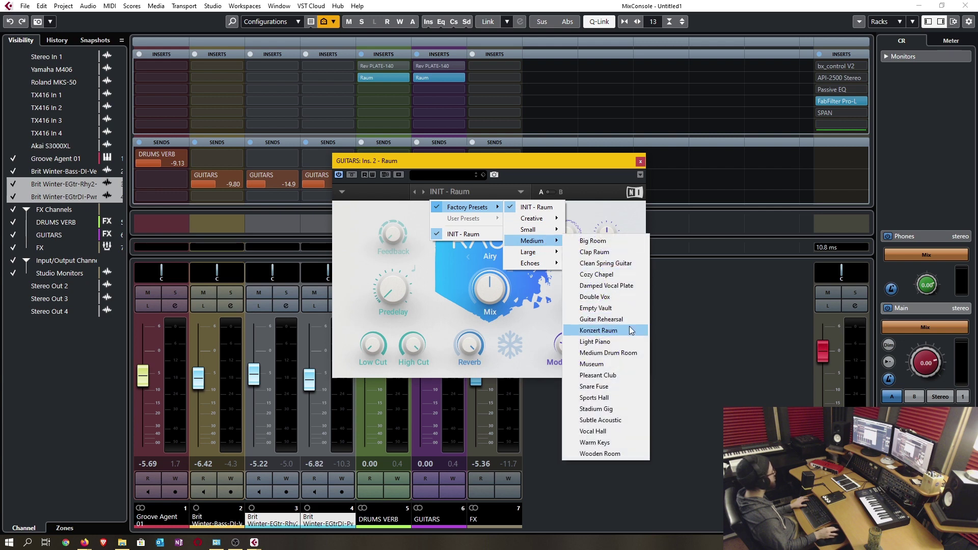
click(625, 299)
drag(616, 164, 691, 167)
click(713, 164)
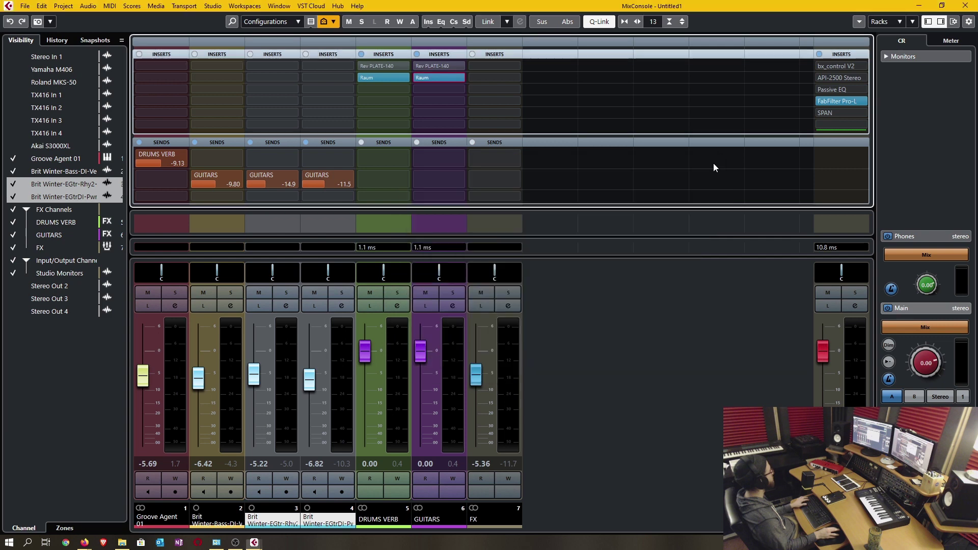
- Raise the Mix to maximum on the Raum reverbs of both the DRUMS VERB and GUITARS channels
click(383, 78)
drag(491, 308, 491, 275)
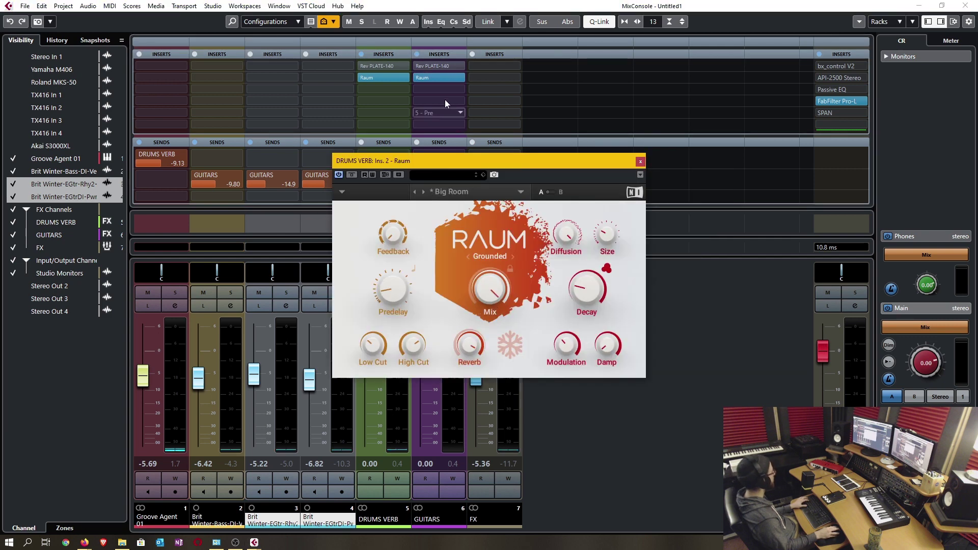
click(432, 78)
drag(557, 292, 559, 258)
click(714, 165)
click(642, 161)
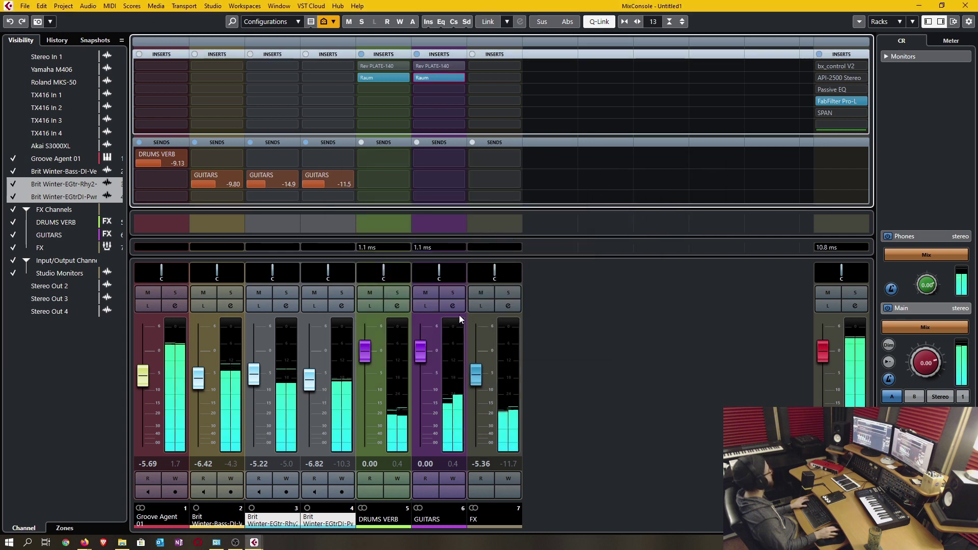
- Solo the Groove Agent 01 drums, raise their DRUMS VERB send to 1.27 and compare the sound with the reverb channel muted and active
click(181, 291)
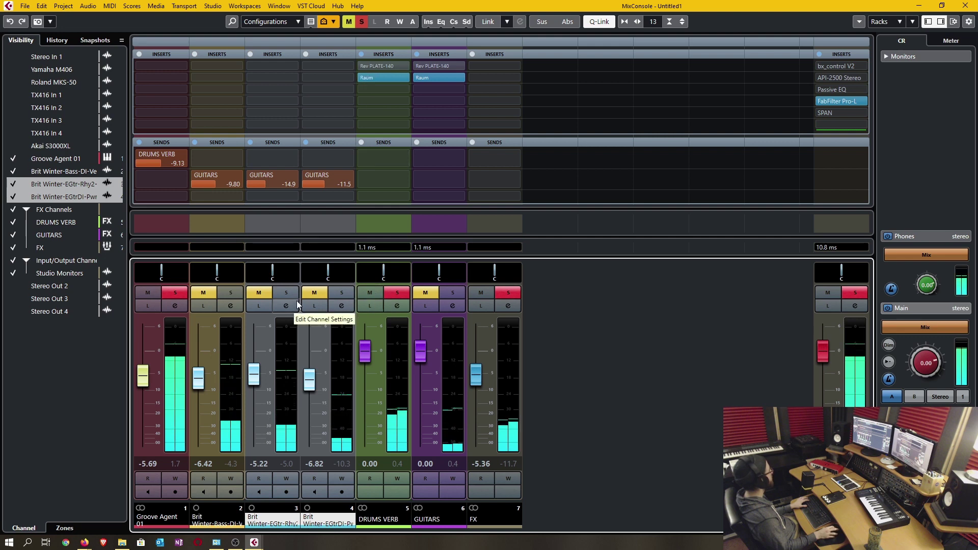
click(370, 293)
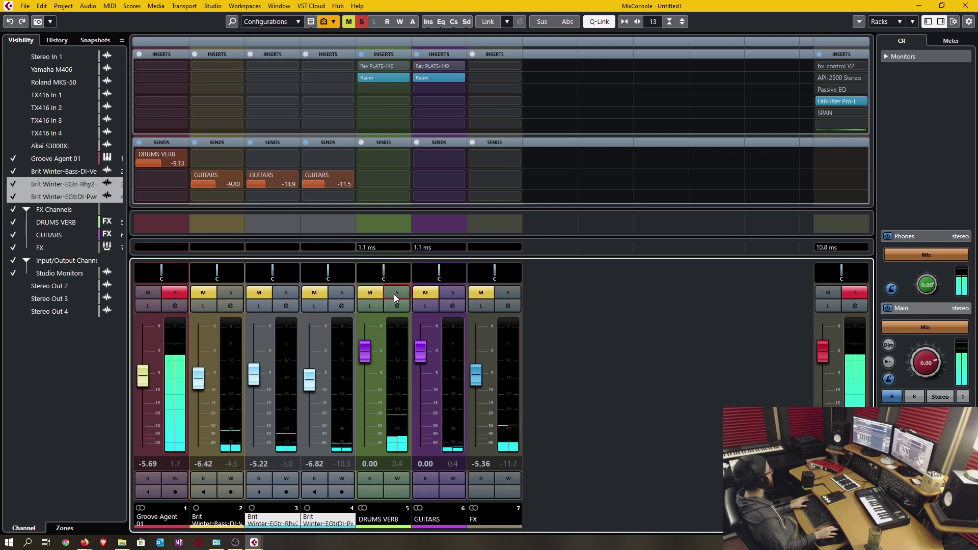
click(393, 293)
click(167, 164)
drag(167, 164, 200, 164)
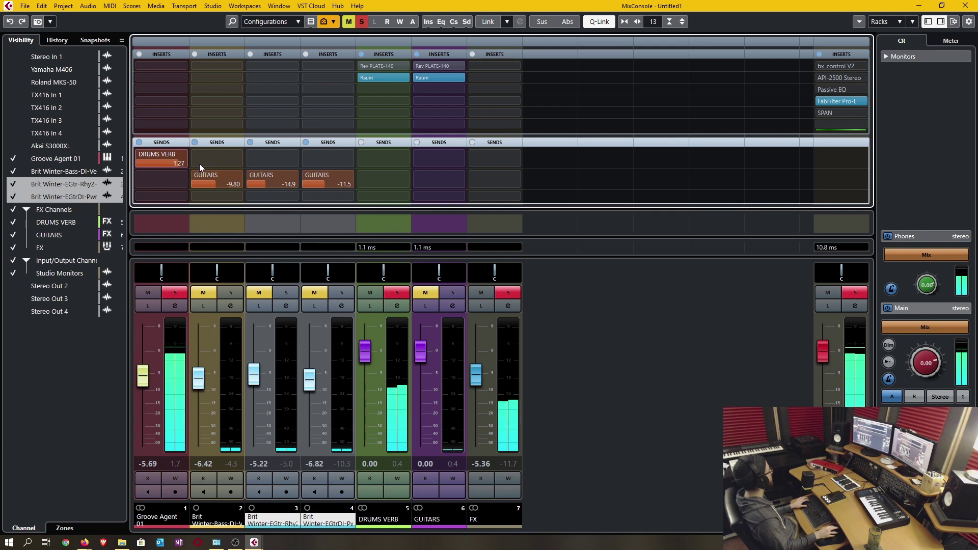
click(378, 295)
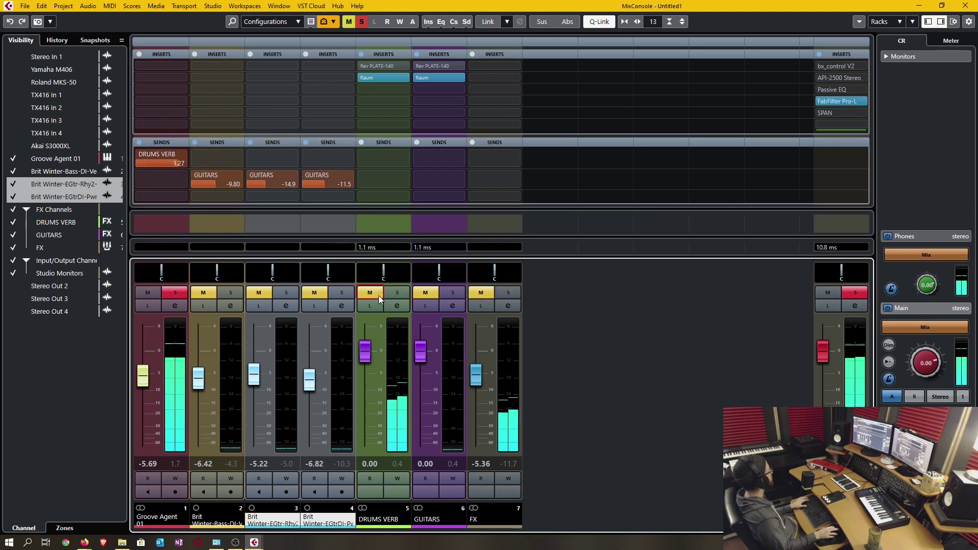
- In the DRUMS VERB Raum, adjust decay, diffusion, size and predelay, and raise the feedback to about 89%
click(383, 77)
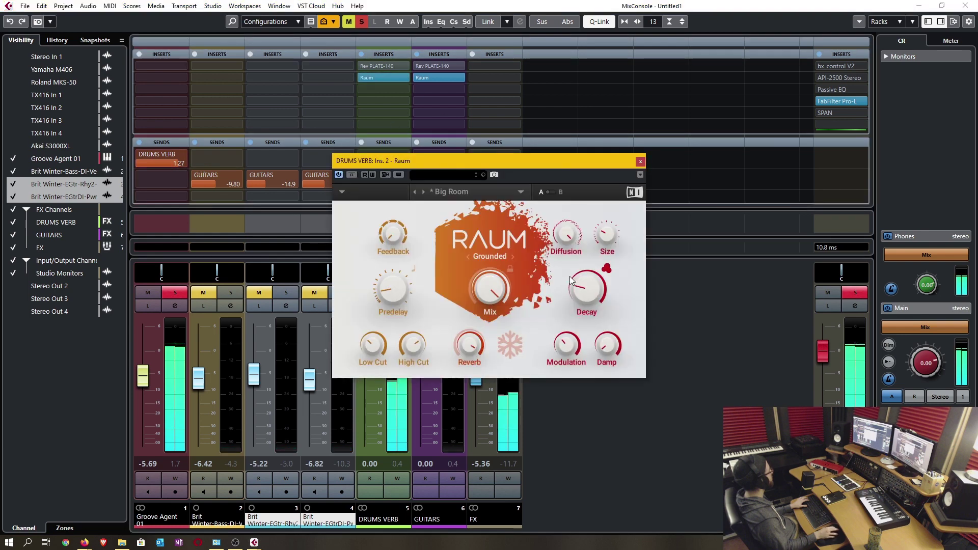
mouse_move(586, 287)
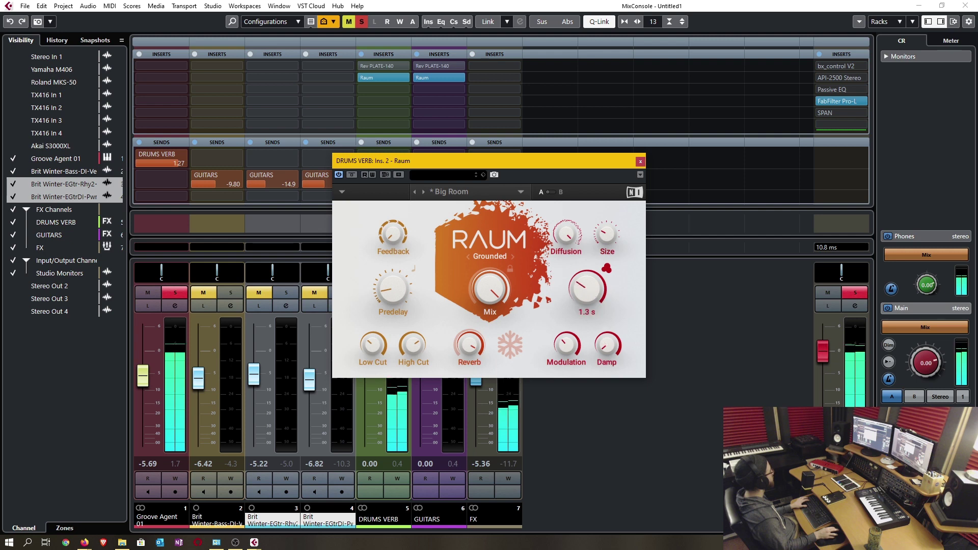
mouse_move(567, 234)
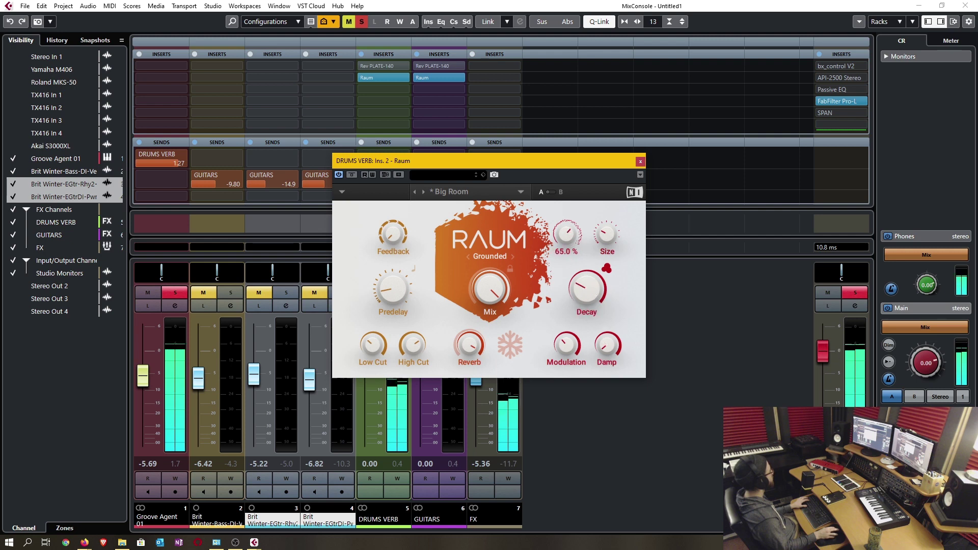
drag(605, 235, 606, 227)
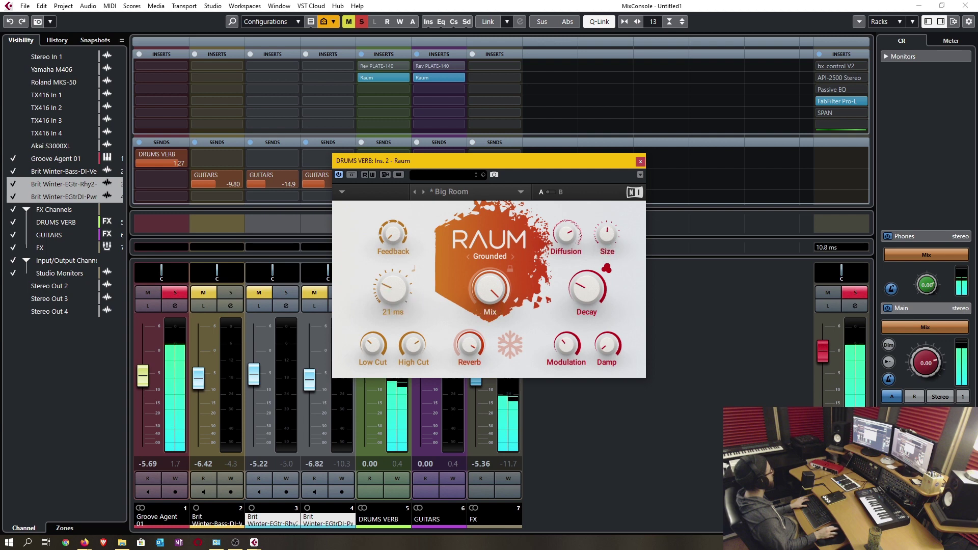
mouse_move(381, 236)
drag(390, 231, 390, 202)
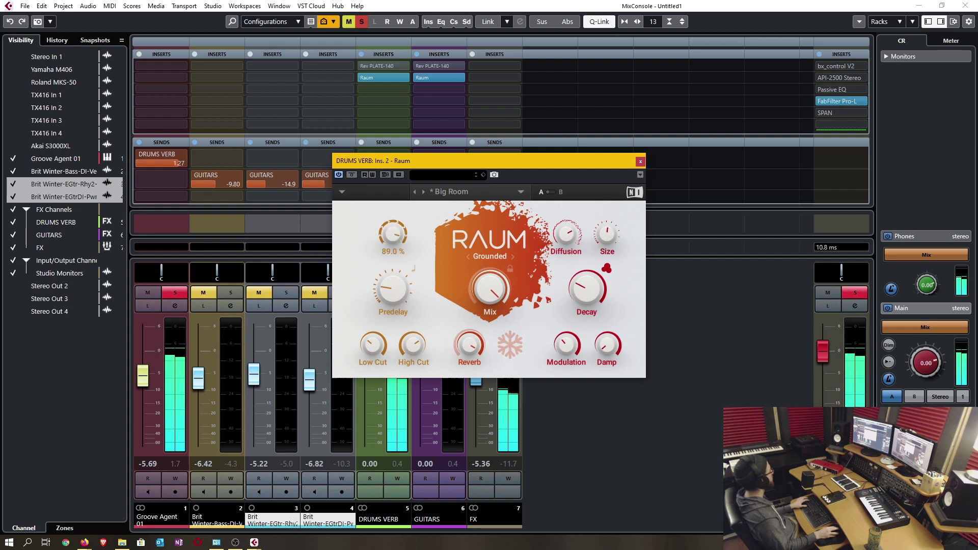
- Try different low cut, high cut, modulation and damp settings in the drum Raum, reduce size and decay, and lower feedback to 0.5%
scroll(385, 349, up, 3)
scroll(471, 349, up, 2)
scroll(584, 347, up, 2)
scroll(607, 346, up, 4)
scroll(393, 239, down, 4)
scroll(394, 238, down, 6)
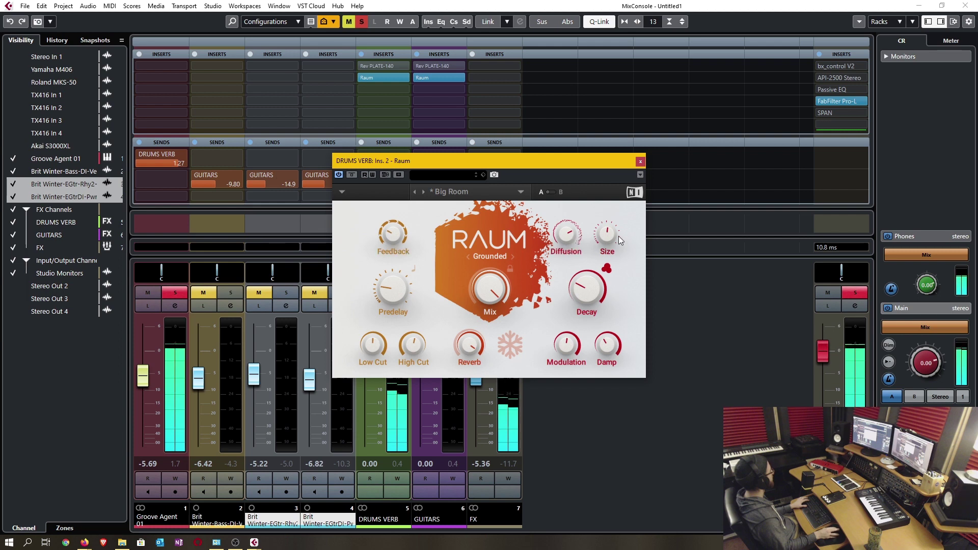
scroll(618, 236, down, 6)
mouse_move(587, 289)
scroll(392, 234, down, 5)
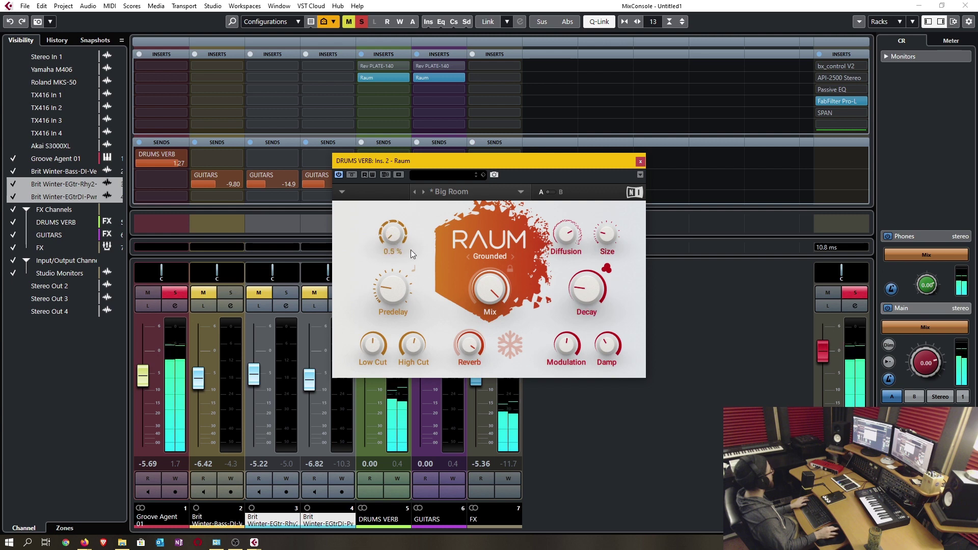
drag(623, 161, 617, 160)
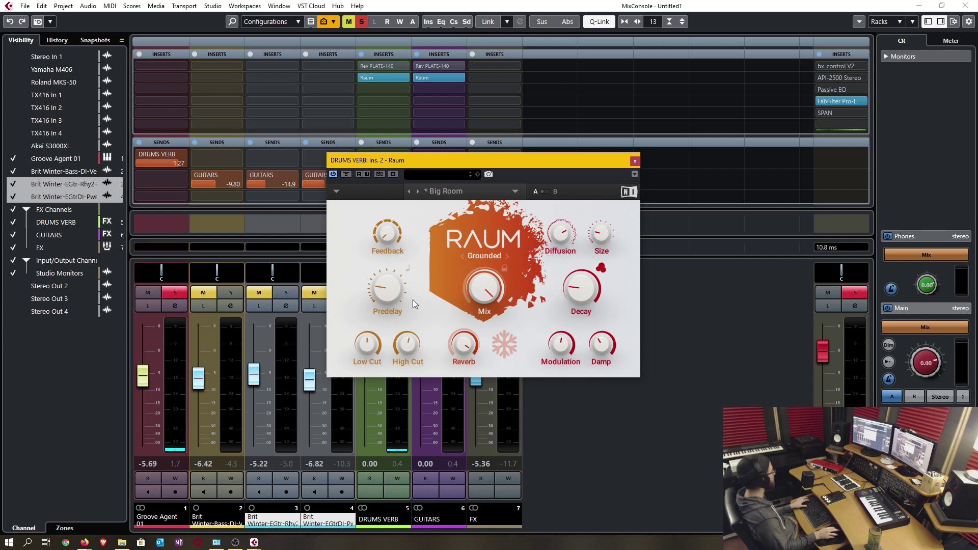
- Load the Dub Echo preset from the Echoes factory presets in the drum Raum at maximum Mix and lower the drums' reverb send to -oo
click(490, 234)
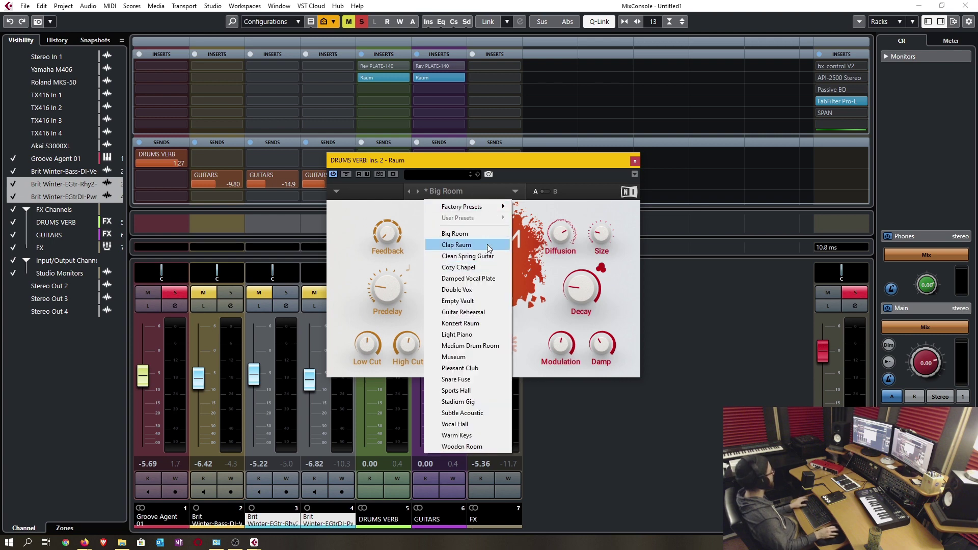
mouse_move(488, 209)
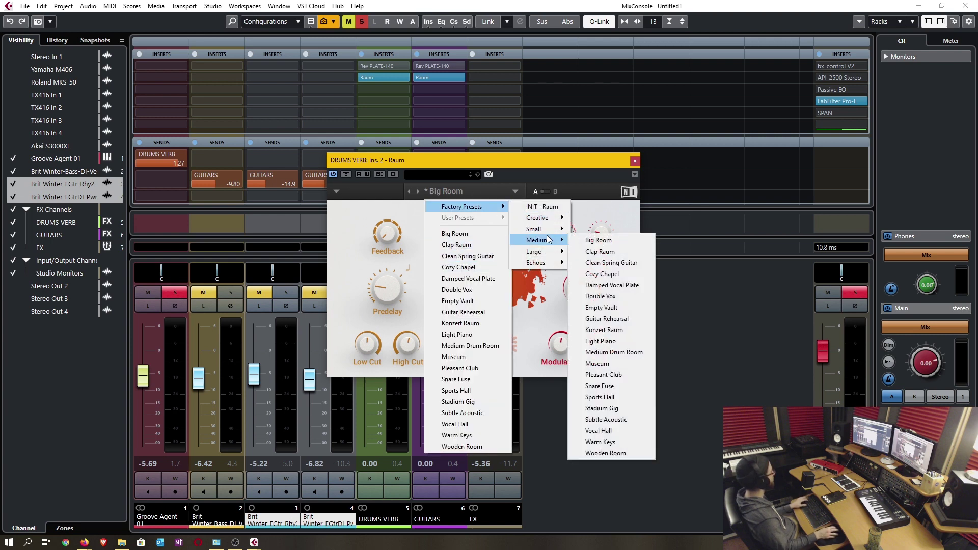
mouse_move(550, 268)
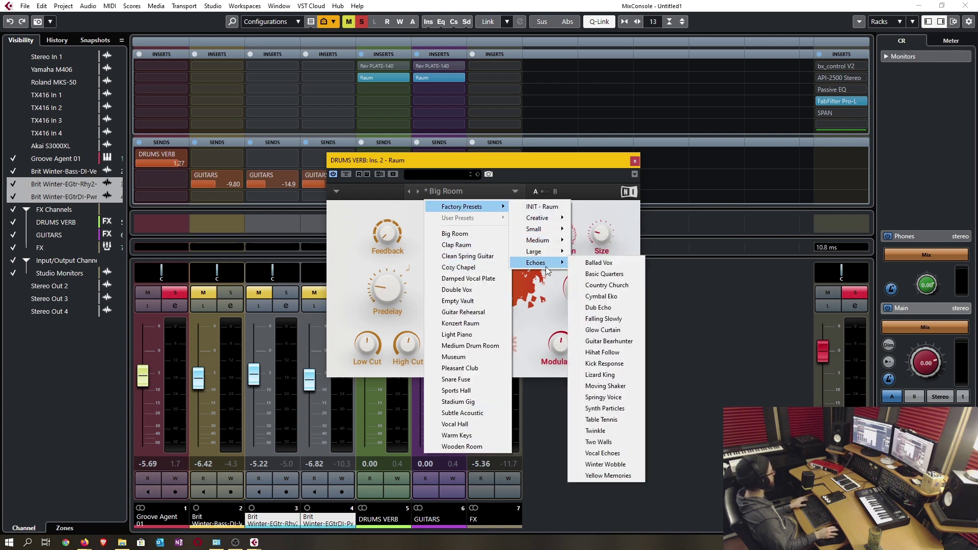
click(622, 309)
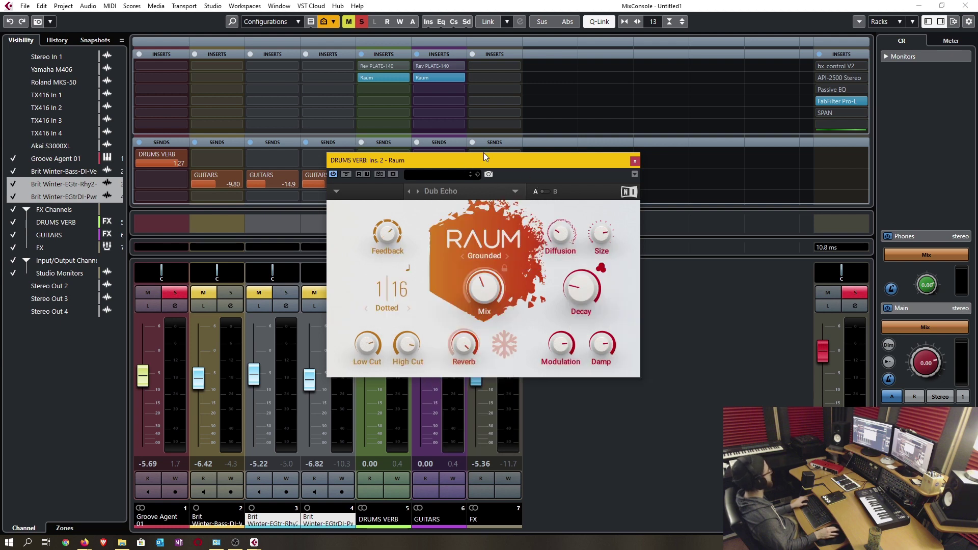
drag(179, 162, 109, 169)
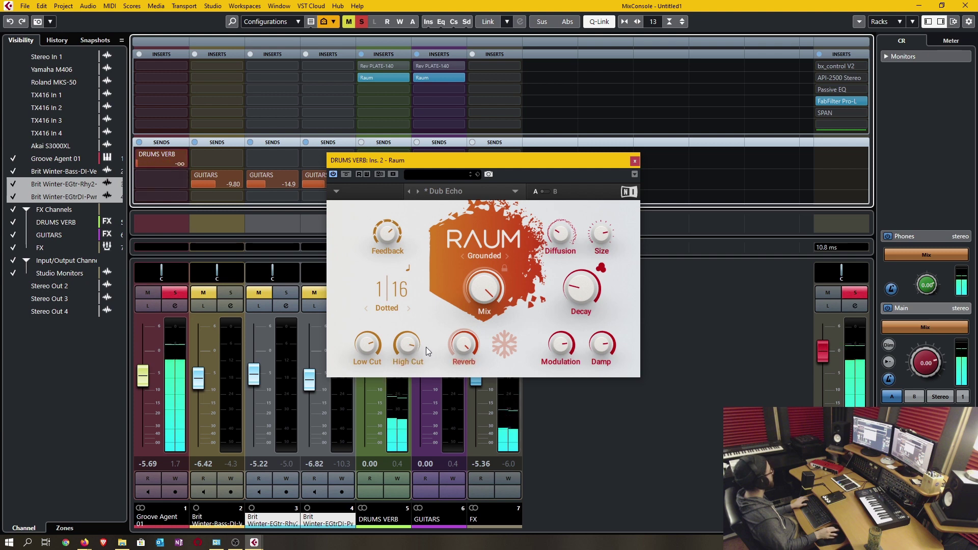
- Load the Drum Buss preset from the Small factory presets in the DRUMS VERB Raum and set its Mix to 100%
click(445, 191)
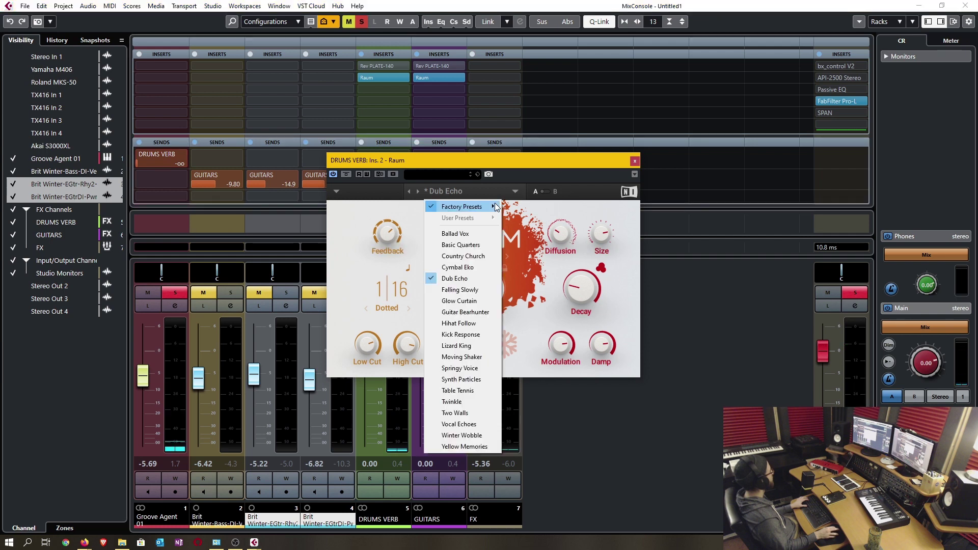
mouse_move(477, 210)
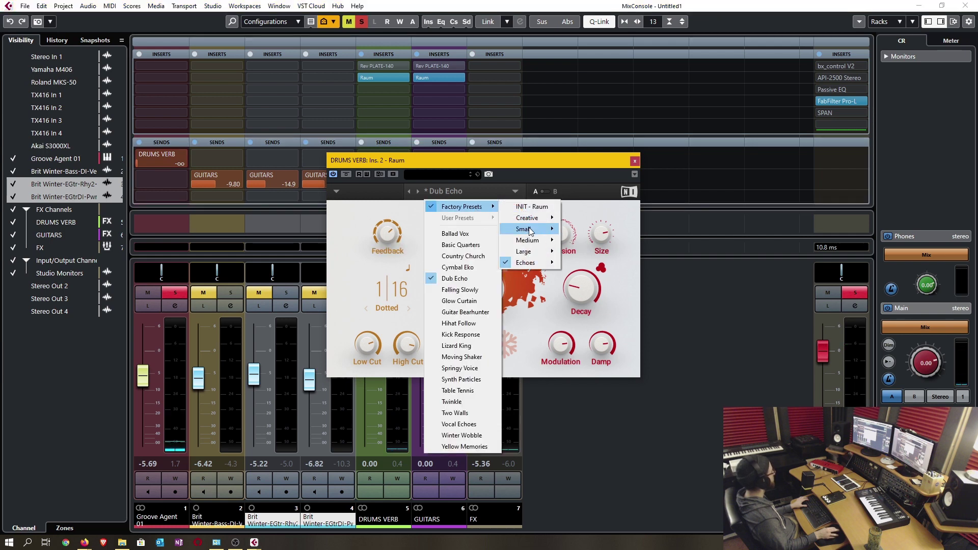
mouse_move(529, 229)
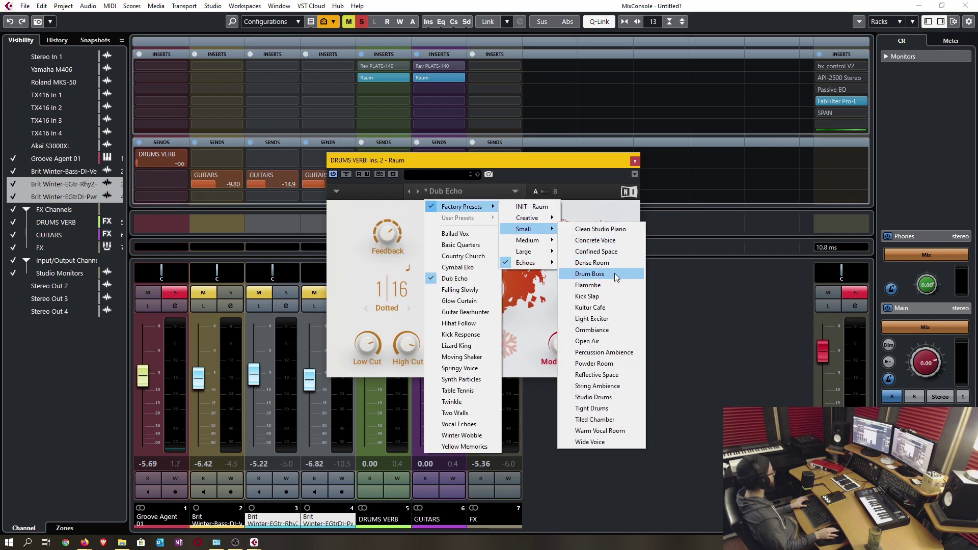
click(615, 273)
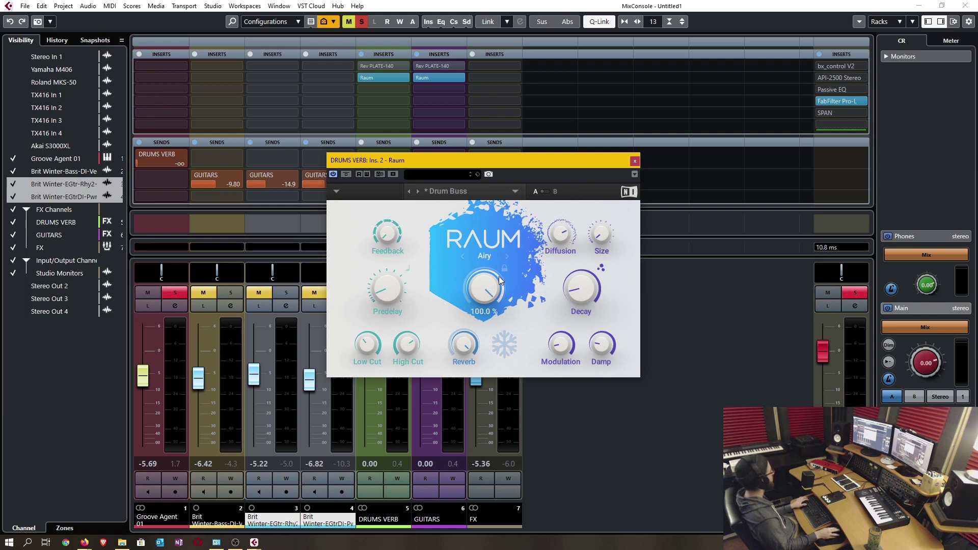
- Raise the drums' DRUMS VERB send to -1.78, close the Raum editor and compare the drums with the reverb channel muted
drag(156, 162, 204, 171)
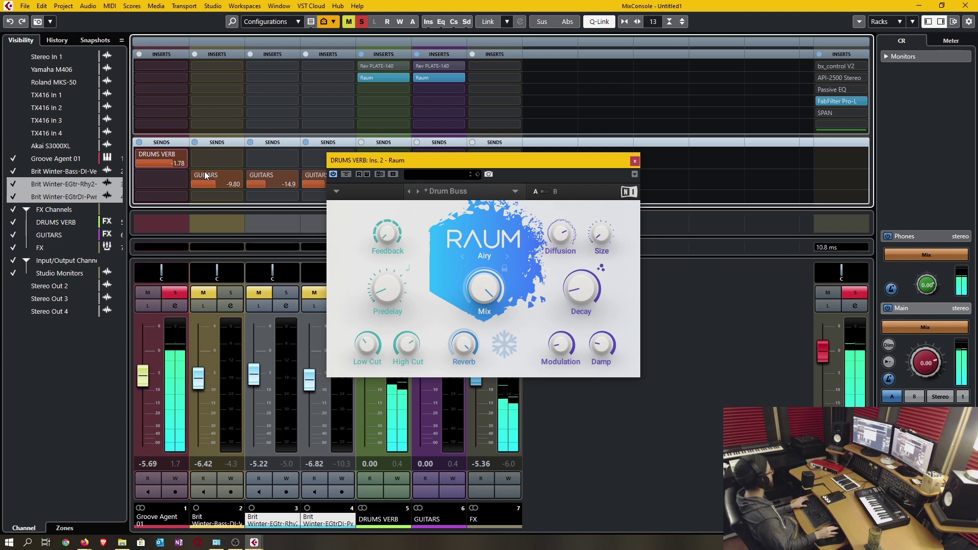
click(634, 160)
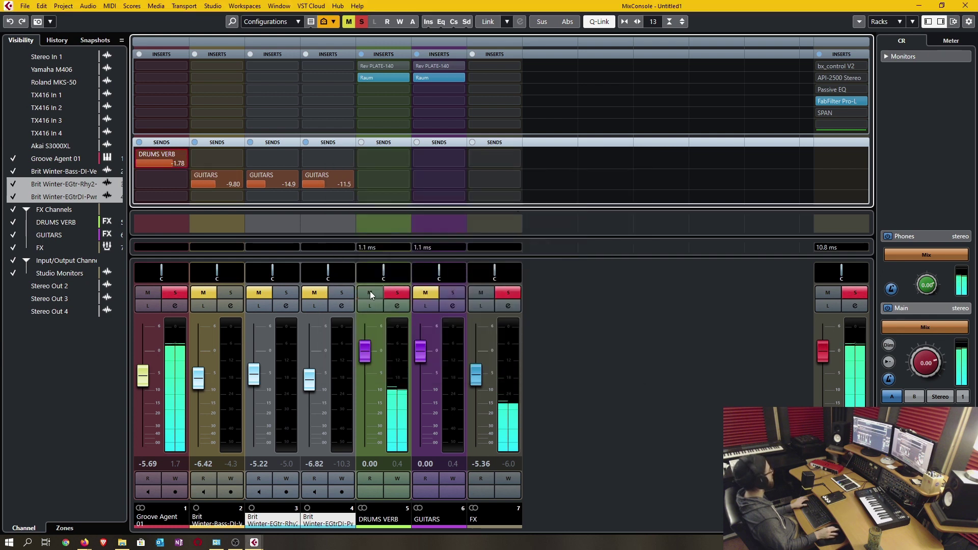
click(370, 292)
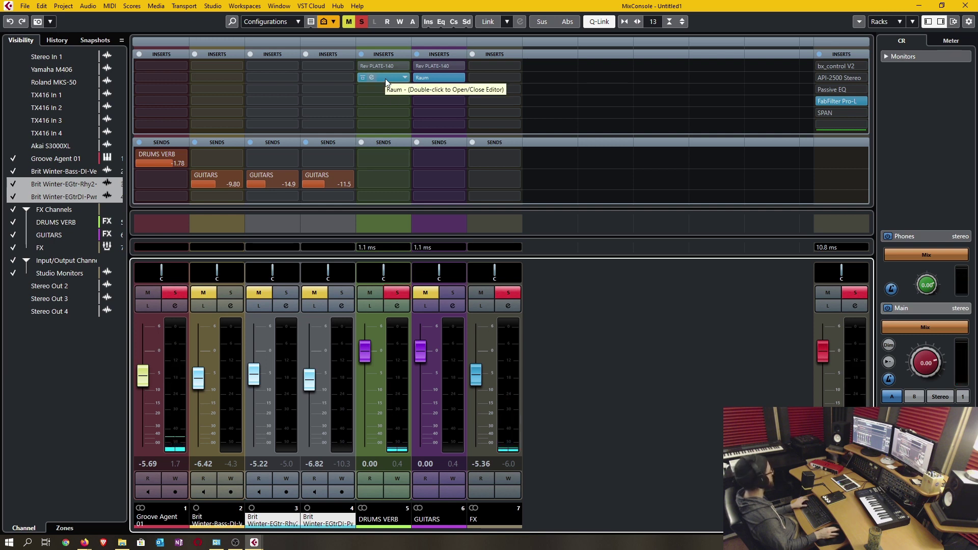
- Solo the bass and both guitar tracks, open the GUITARS Raum, and raise their GUITARS sends to -7.38, -2.34 and 1.03
ctrl+click(229, 292)
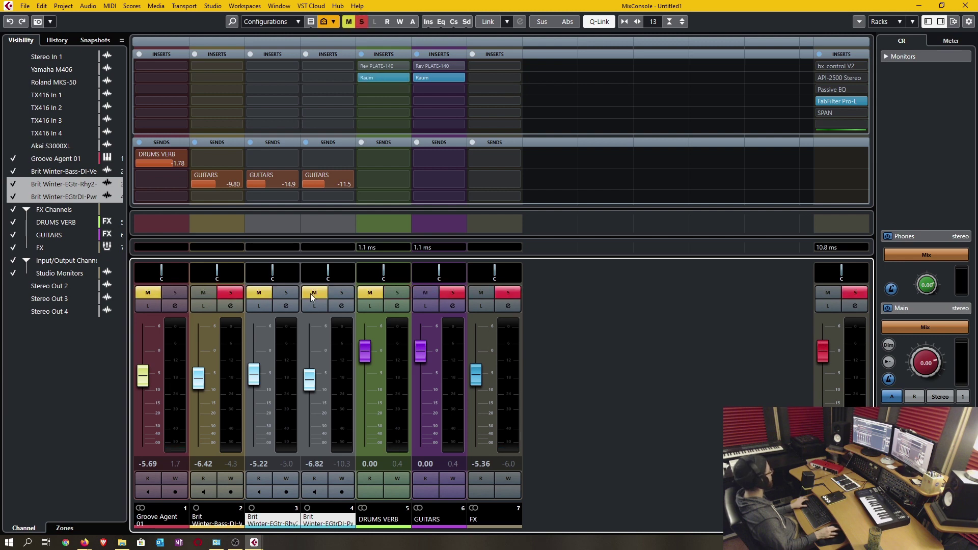
double_click(438, 77)
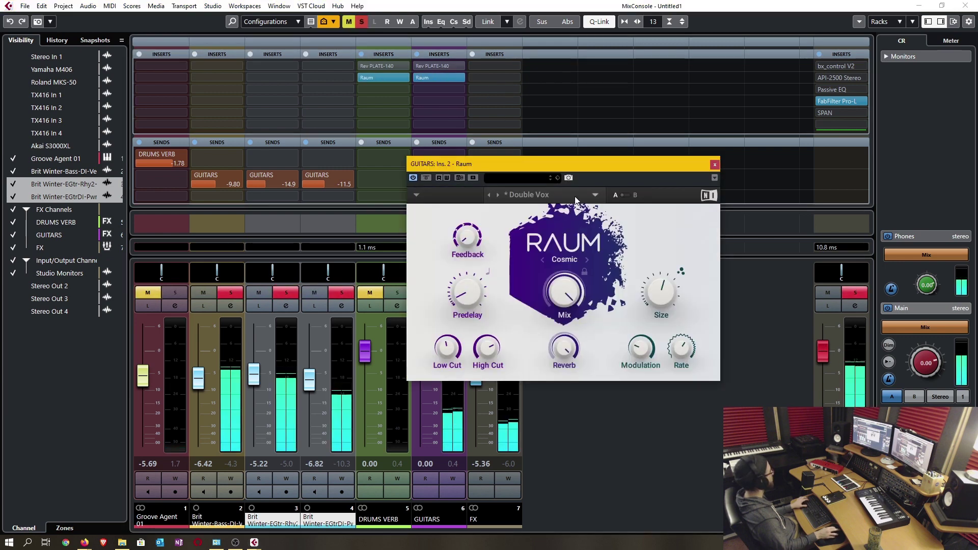
drag(330, 186, 356, 186)
drag(229, 182, 297, 185)
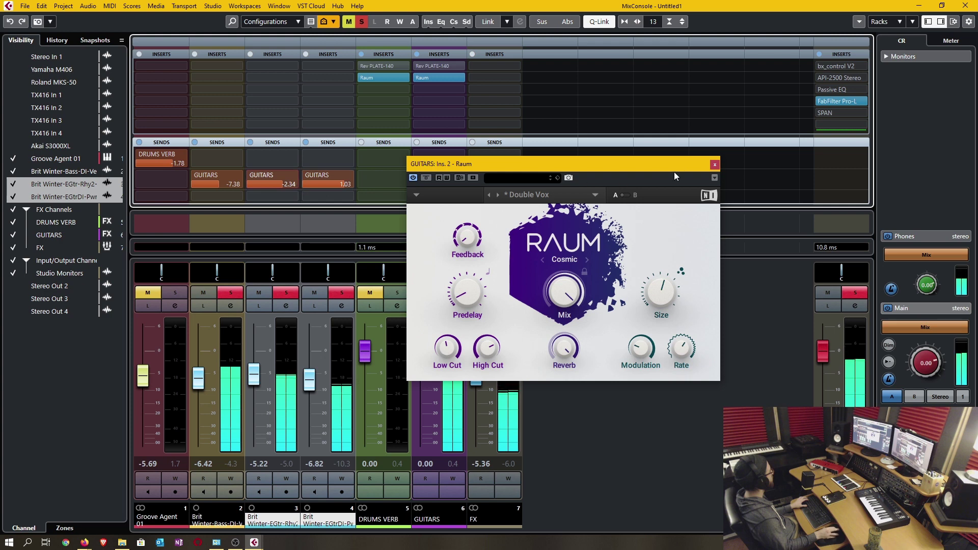
- Close the GUITARS Raum editor and compare the bass and guitars with the GUITARS reverb channel silenced and soloed
click(714, 165)
click(456, 289)
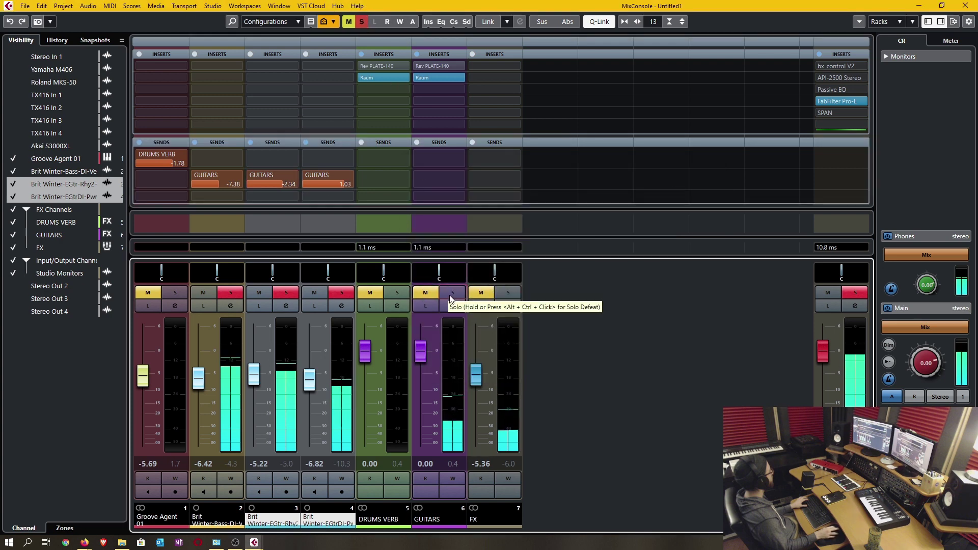
click(451, 293)
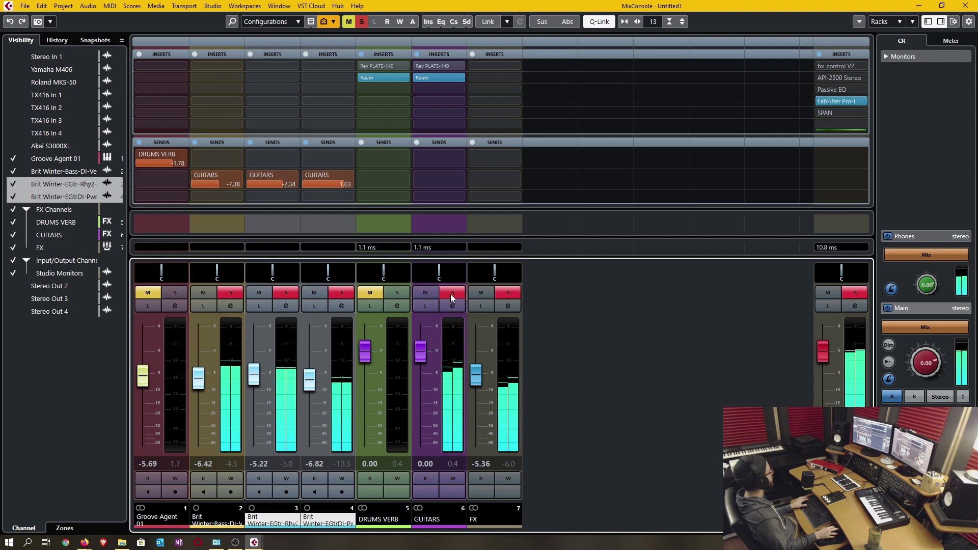
- Clear all channel solos and compare the full mix with the FX group channel muted and unmuted
click(362, 23)
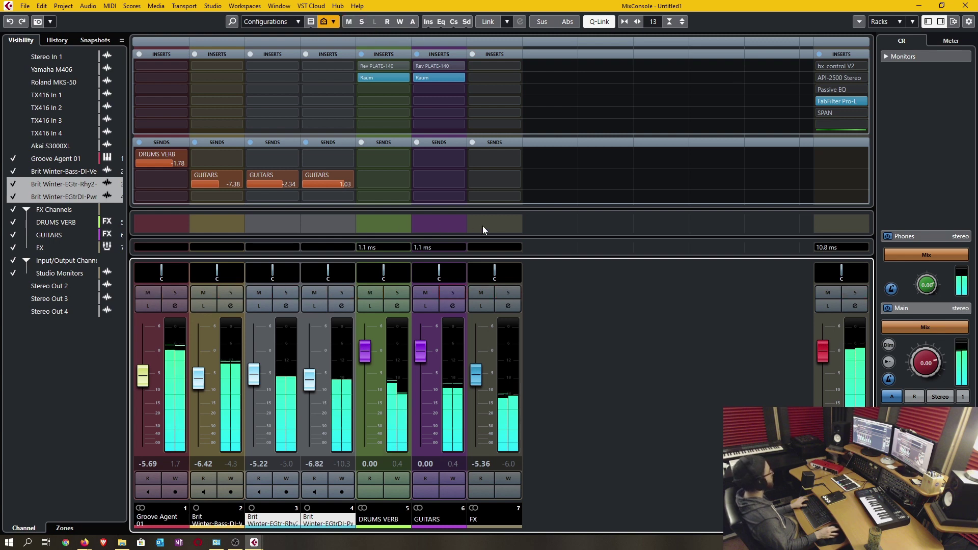
click(482, 293)
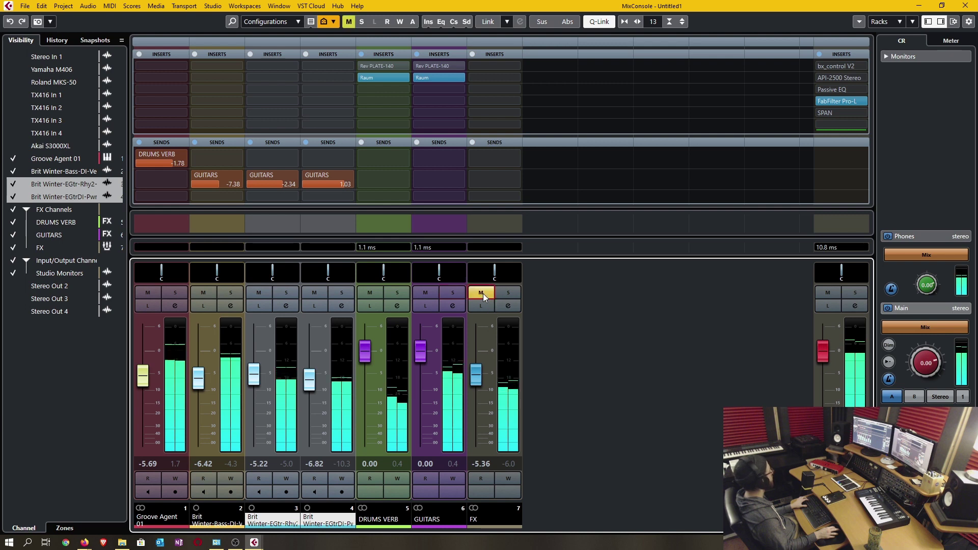
click(482, 293)
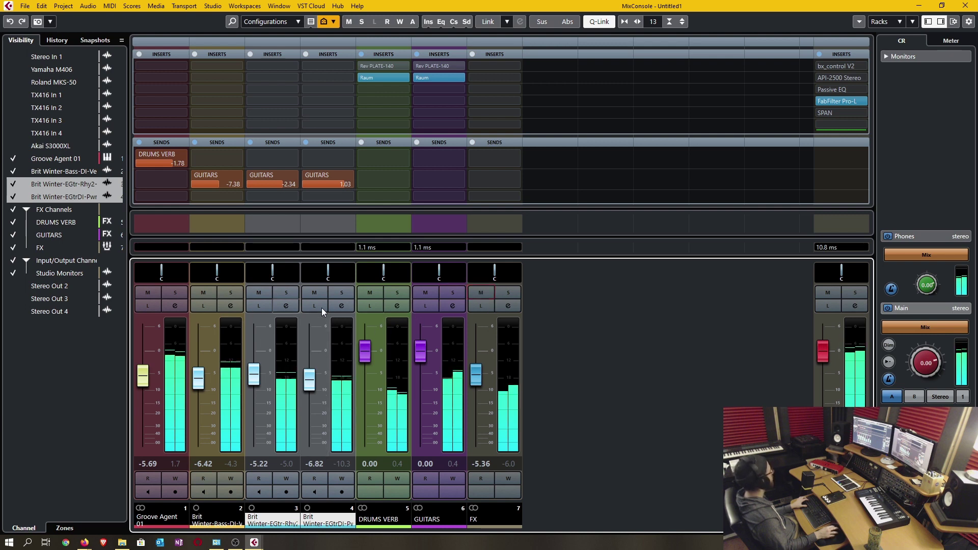
- Mute the DRUMS VERB and Groove Agent 01 channels and open the Raum on the GUITARS channel
click(375, 293)
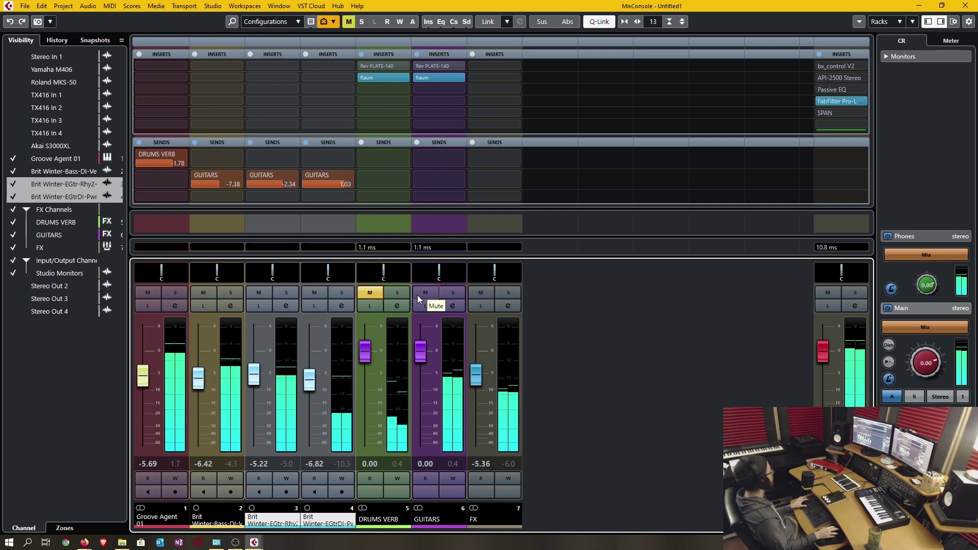
click(154, 294)
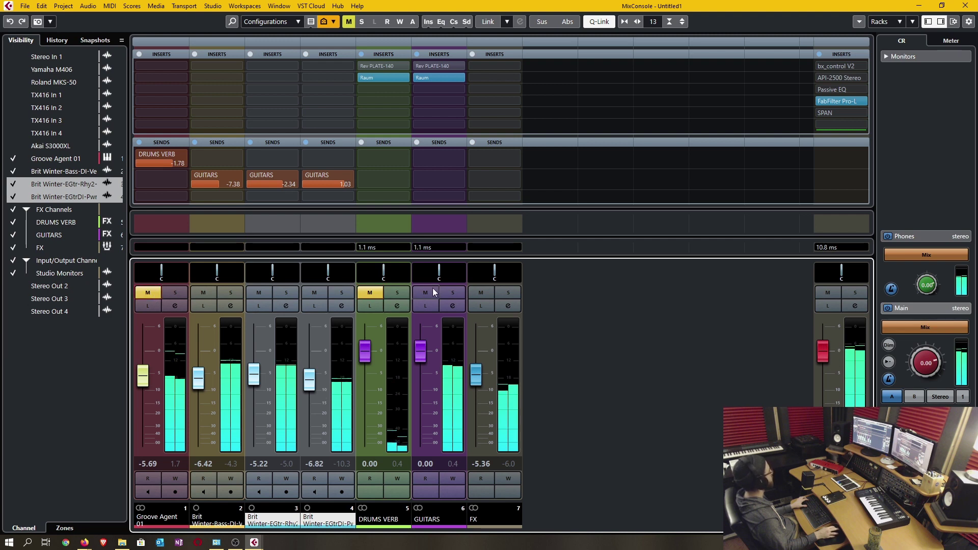
click(426, 78)
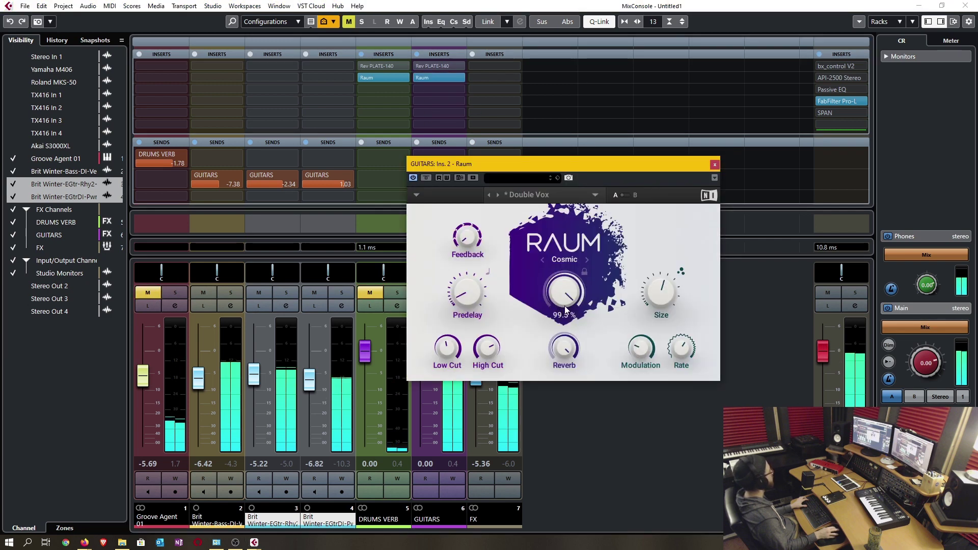
- Reduce the GUITARS Raum's Cosmic reverb size and raise its feedback, modulation and predelay while the guitars play
mouse_move(471, 250)
mouse_down()
mouse_move(472, 219)
mouse_move(467, 251)
mouse_up()
mouse_move(661, 292)
mouse_down()
mouse_move(661, 283)
mouse_move(661, 309)
mouse_up()
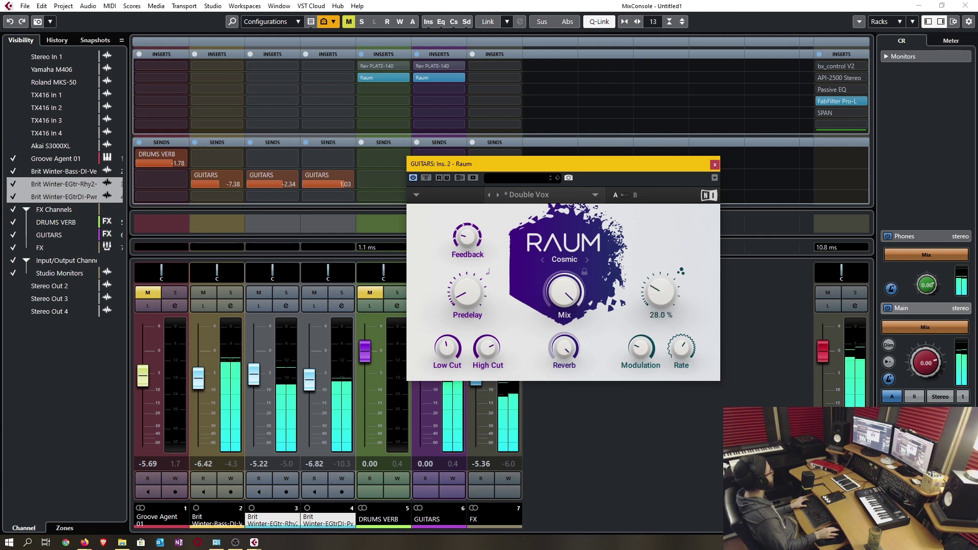
drag(661, 310, 661, 313)
drag(640, 348, 641, 345)
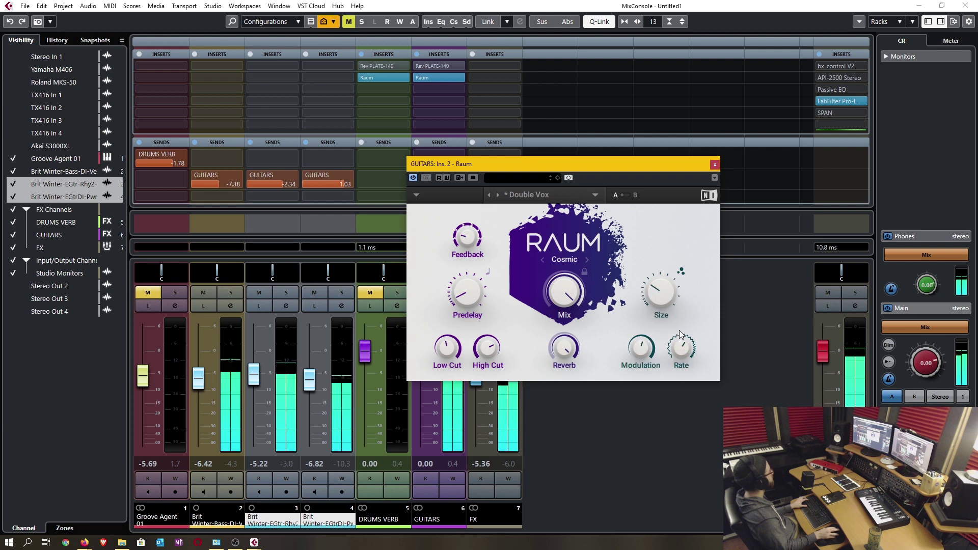
drag(660, 292, 660, 293)
drag(467, 292, 467, 290)
drag(541, 290, 541, 288)
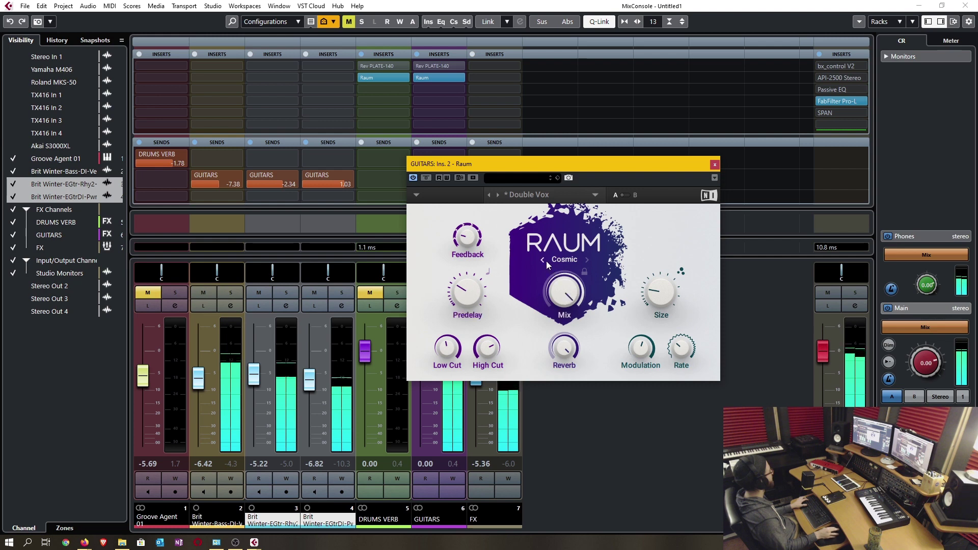
- Cycle the GUITARS Raum through its other reverb modes, including Airy, and return to Cosmic
click(587, 260)
click(587, 260)
click(585, 261)
click(587, 261)
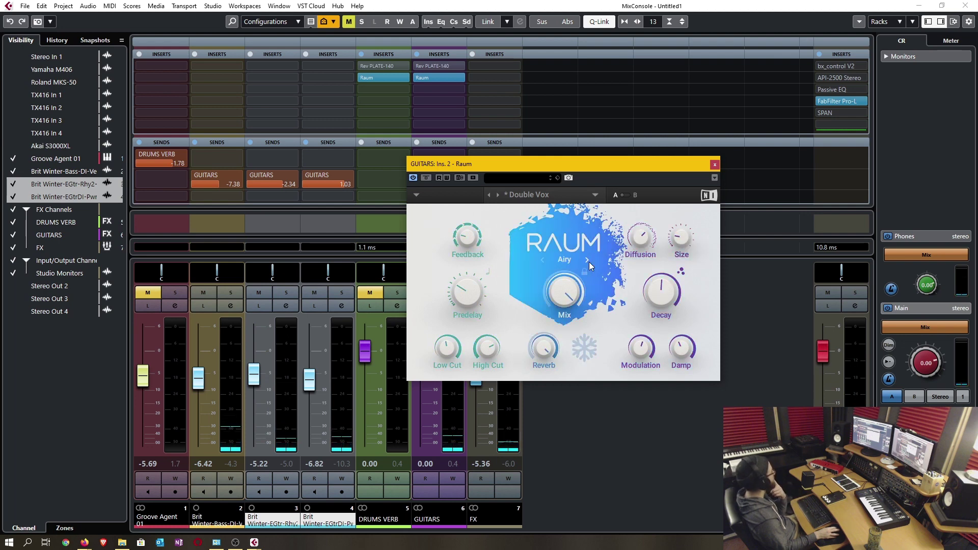
click(587, 260)
click(588, 261)
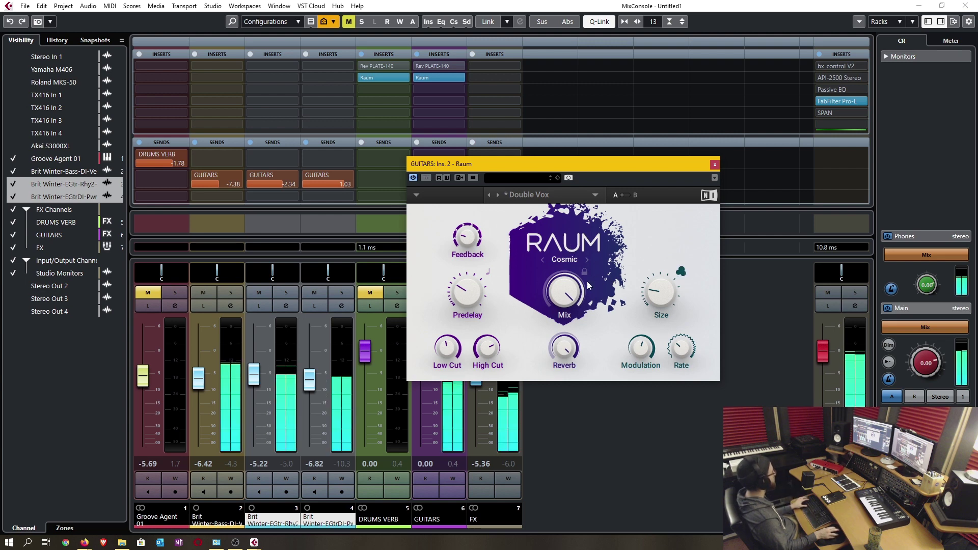
- Sweep the Cosmic reverb's size to hear its effect, leave it at 47.0 %, and lower the feedback
drag(660, 291, 660, 285)
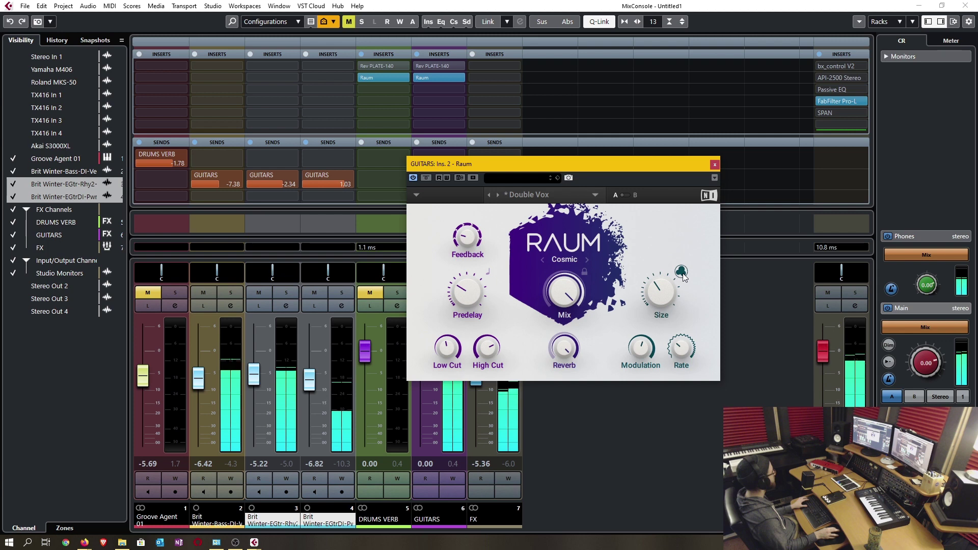
mouse_move(671, 291)
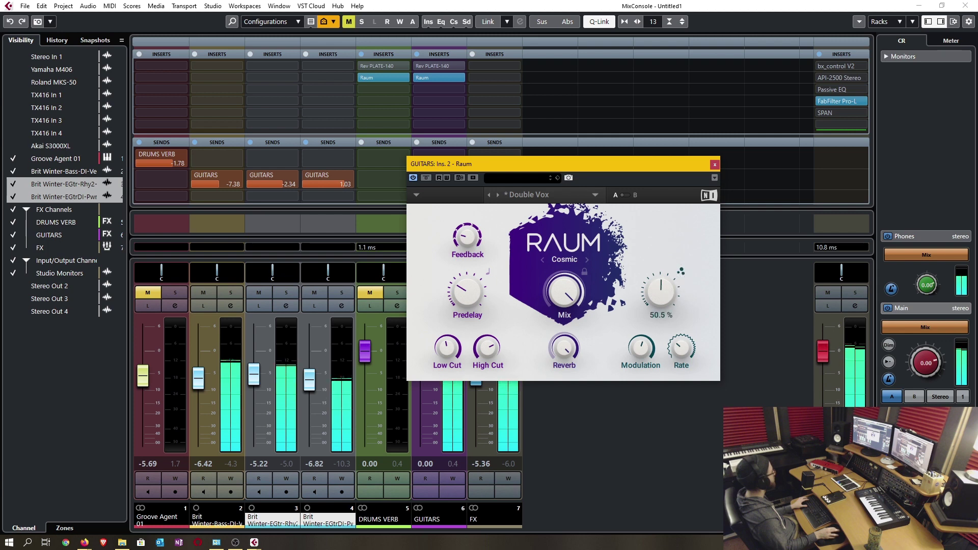
drag(661, 292, 660, 270)
mouse_move(477, 243)
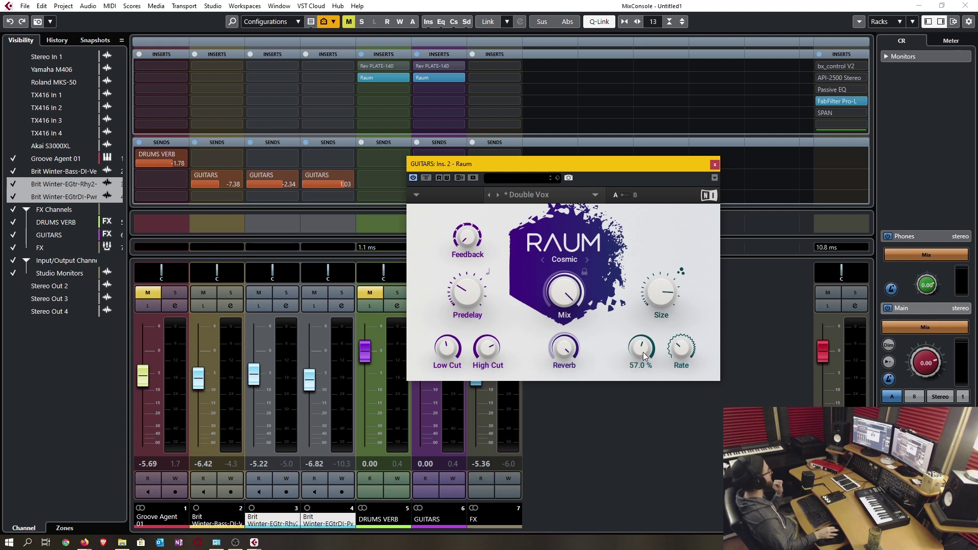
mouse_move(664, 287)
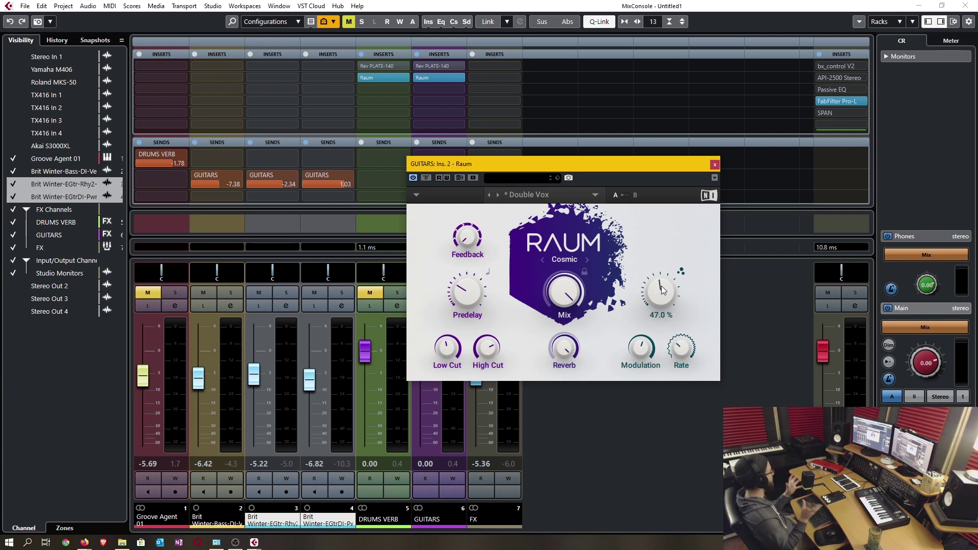
- View the bypassed Rev PLATE-140 on GUITARS, close it, unmute all muted channels and restart playback
click(443, 66)
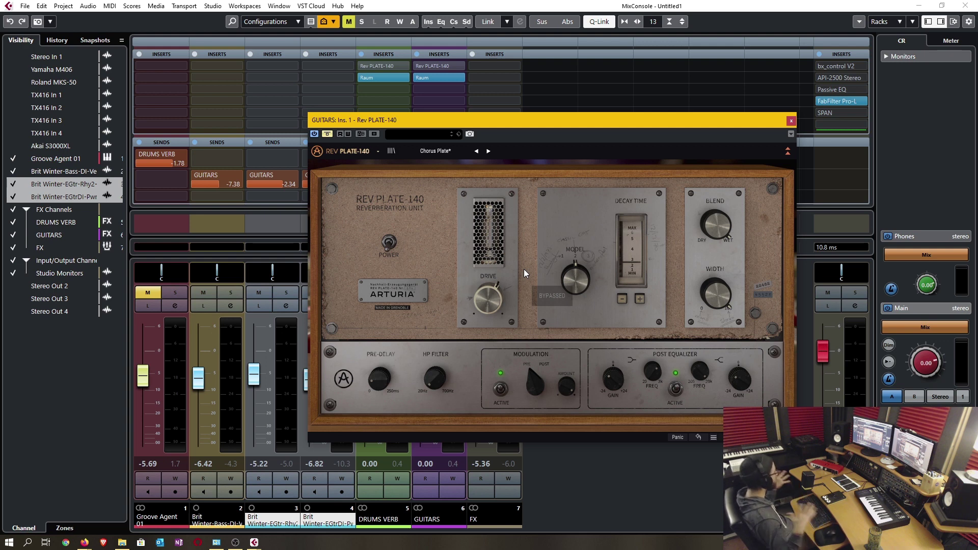
click(791, 120)
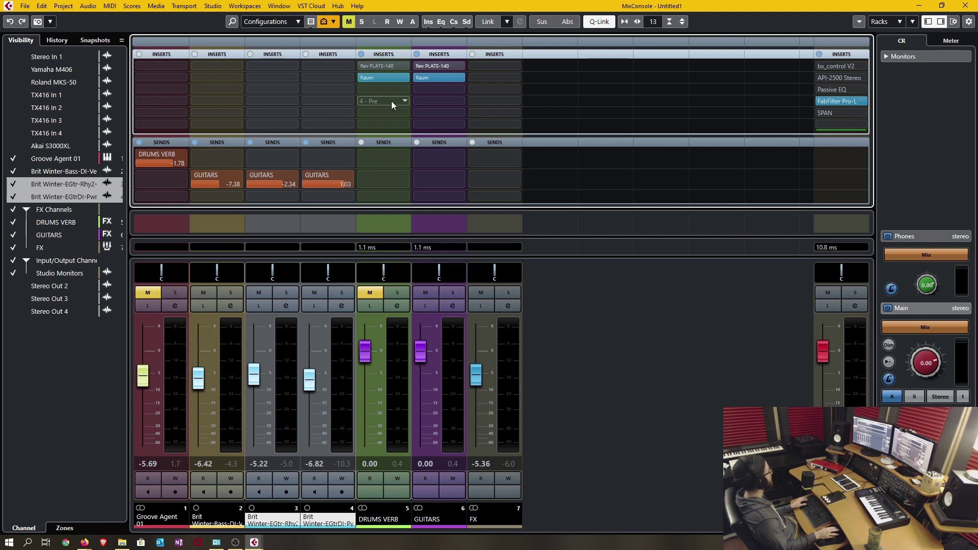
ctrl+click(375, 293)
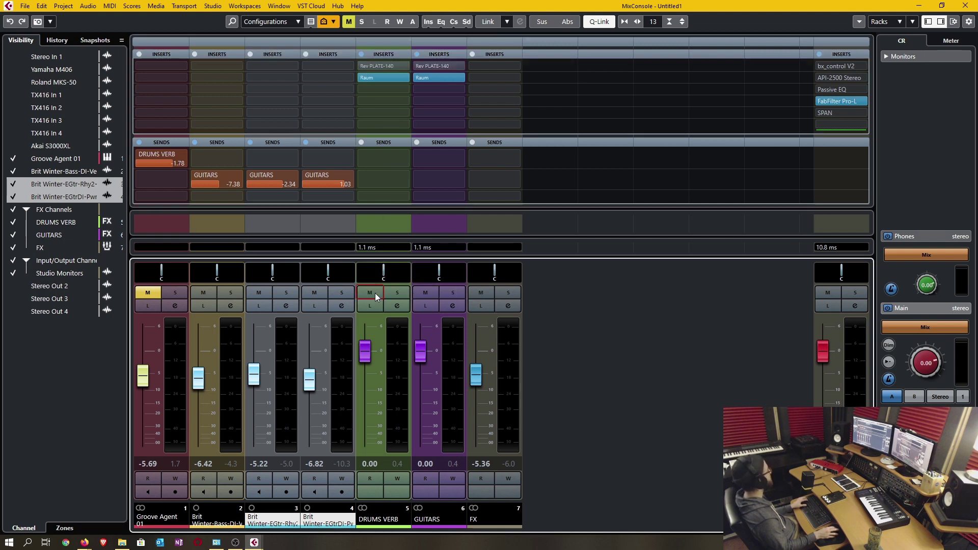
key(space)
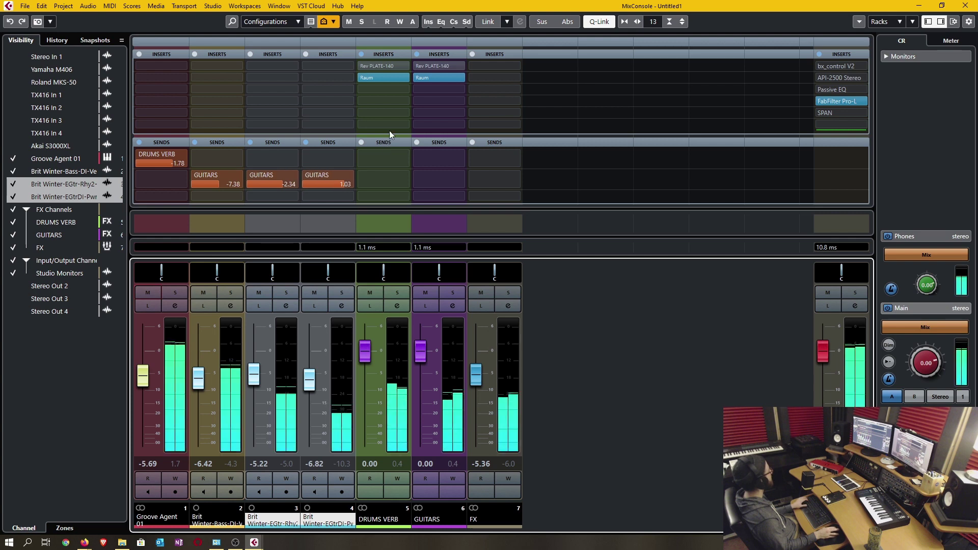
- Set the GUITARS sends of the bass and the two guitar tracks to -7.79, -9.02 and -0.01
drag(221, 185, 211, 181)
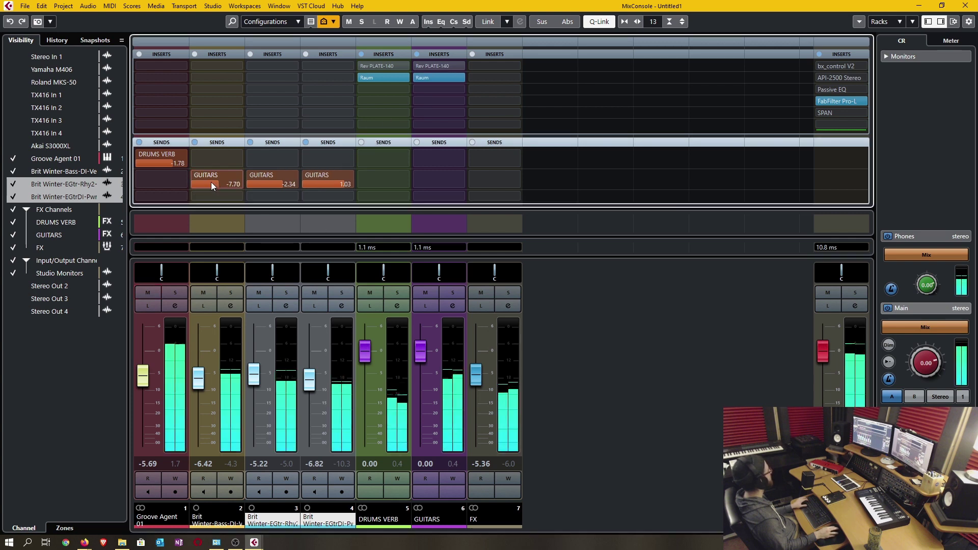
drag(275, 182, 258, 181)
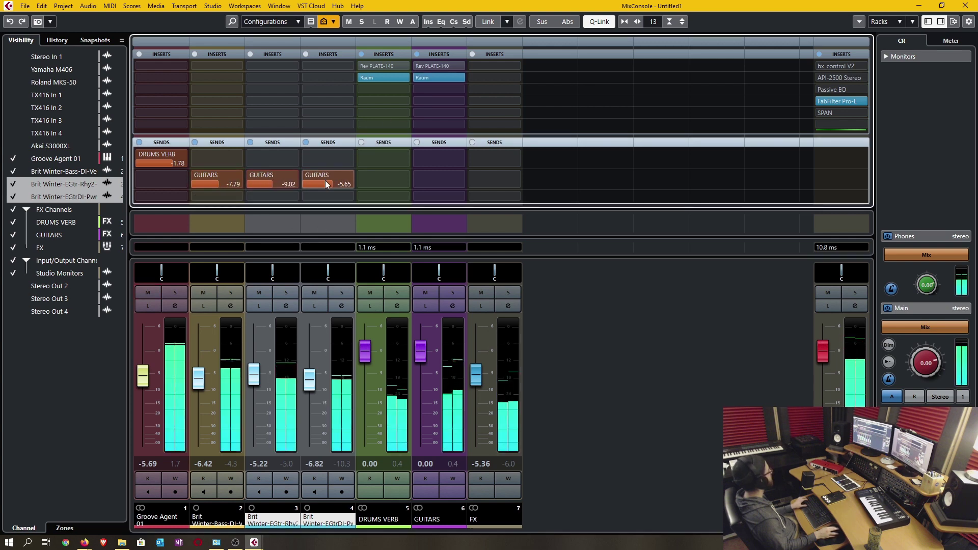
drag(323, 186, 339, 191)
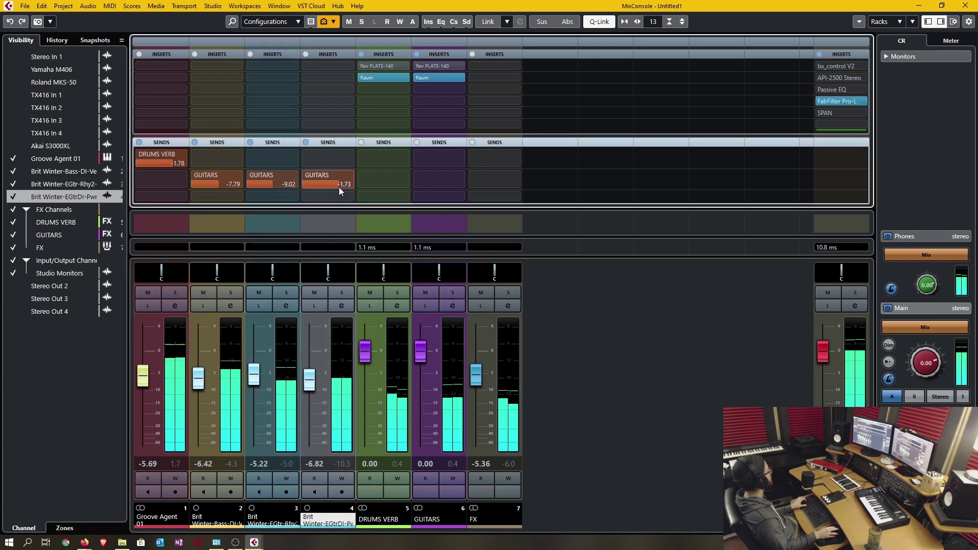
- Compare the mix with the FX group muted and unmuted, and set the FX fader to -2.97
click(481, 293)
drag(475, 375, 476, 355)
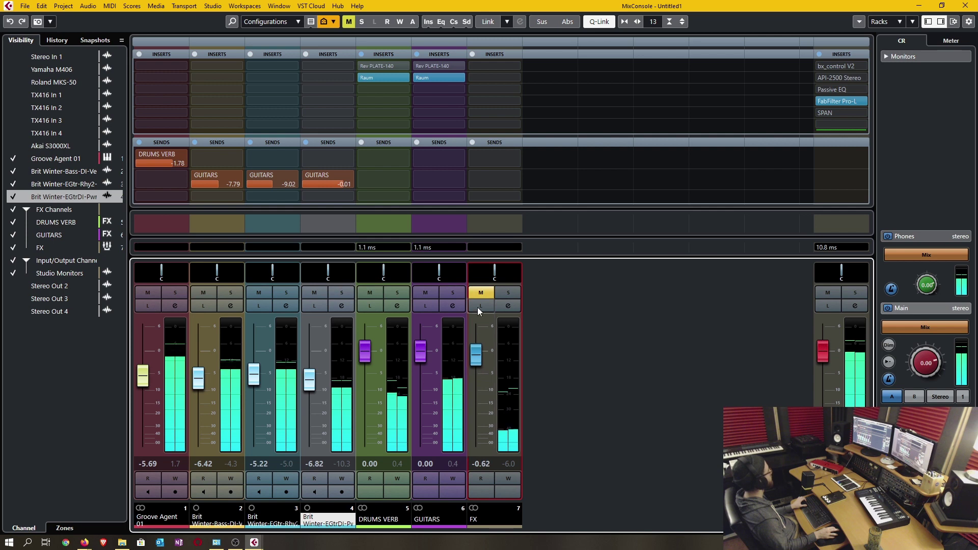
click(479, 293)
drag(479, 354, 478, 370)
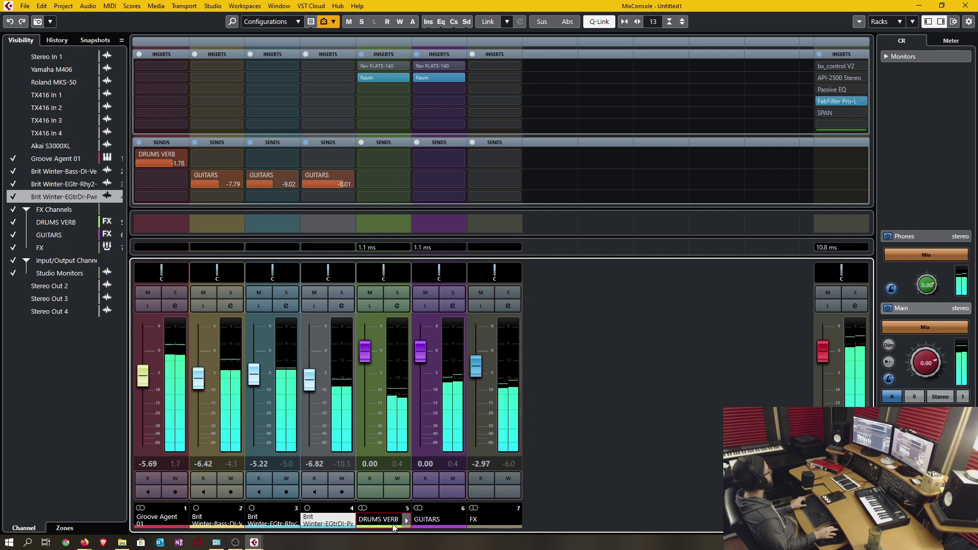
- Switch both DRUMS VERB and GUITARS from Raum to Rev PLATE-140 and lower the FX fader to -10.4
click(382, 499)
shift+click(429, 499)
click(362, 67)
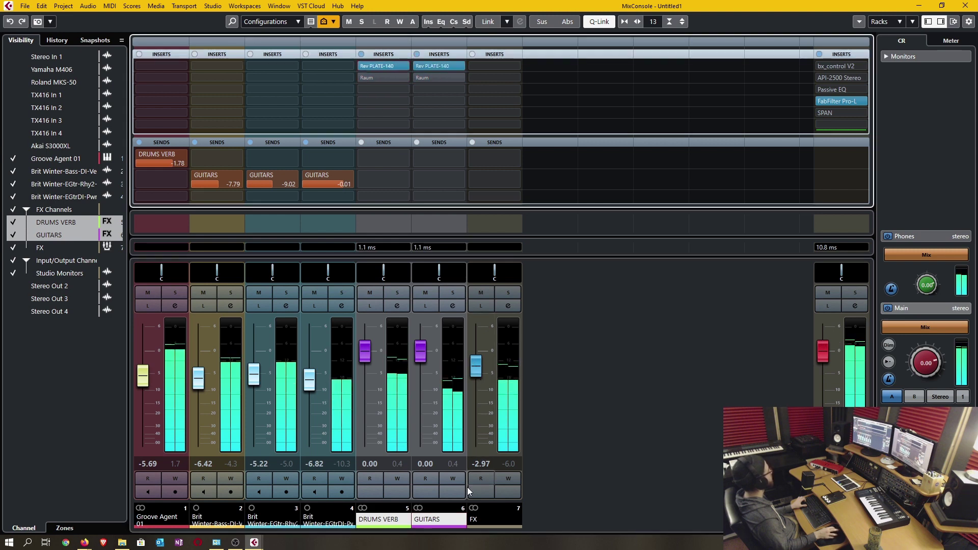
drag(474, 378, 472, 393)
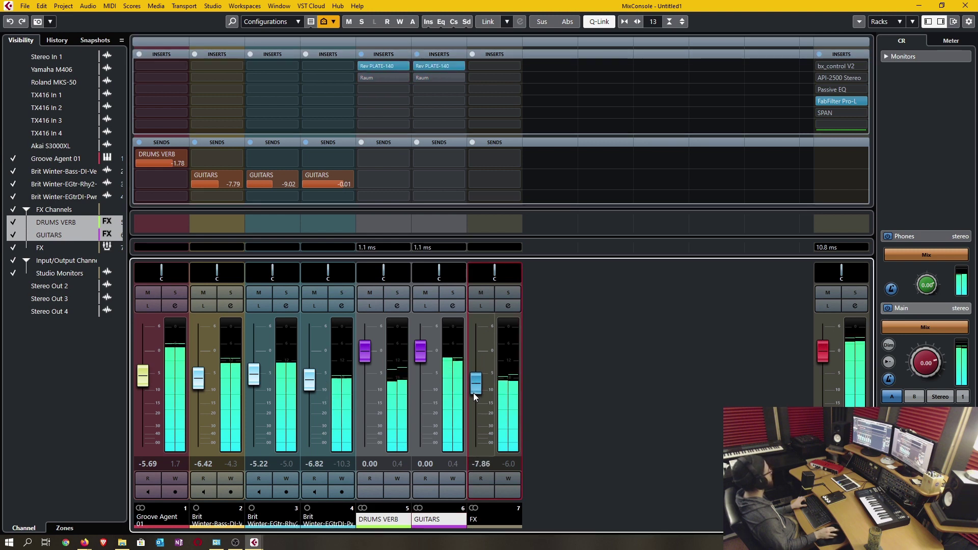
drag(477, 395, 478, 403)
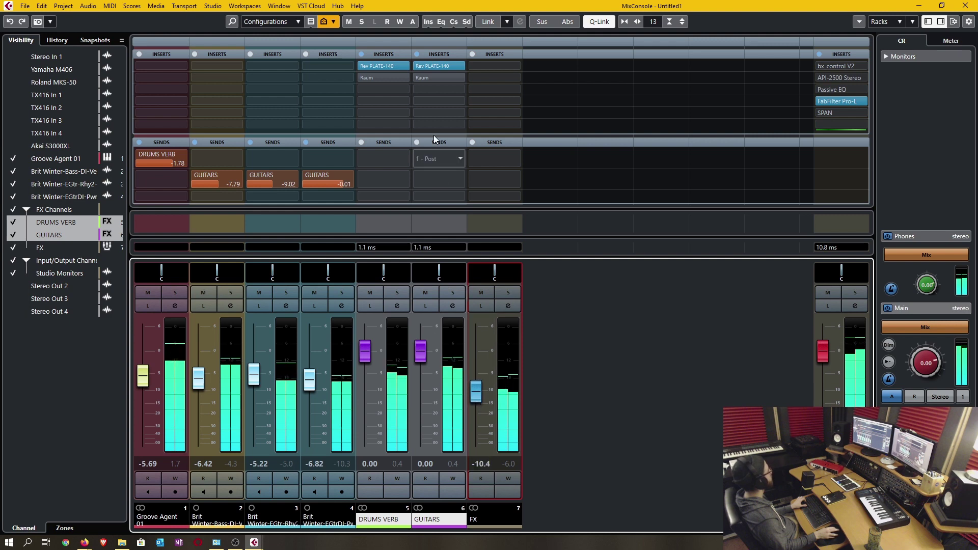
- Shorten the decay time of the Rev PLATE-140 on GUITARS and close its editor
click(440, 64)
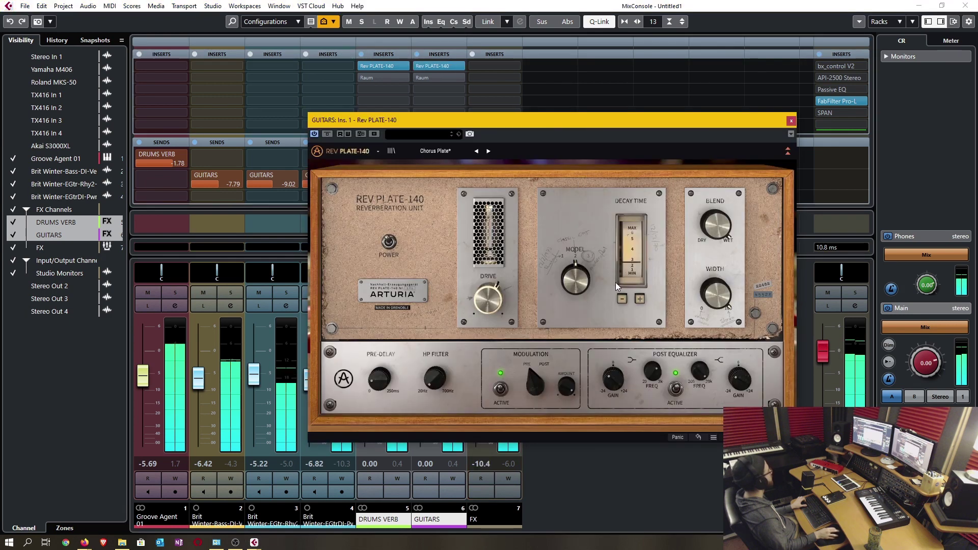
click(624, 302)
click(791, 121)
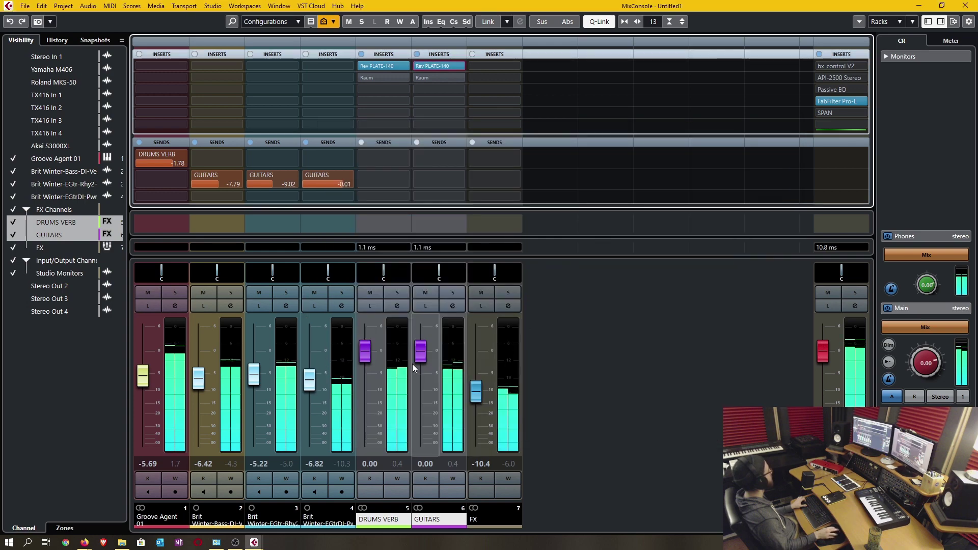
- Lower the GUITARS sends to -4.56, -9.20 and -12.6 from power guitar to bass, and the DRUMS VERB send to -8.36
drag(334, 182, 328, 243)
drag(273, 186, 272, 189)
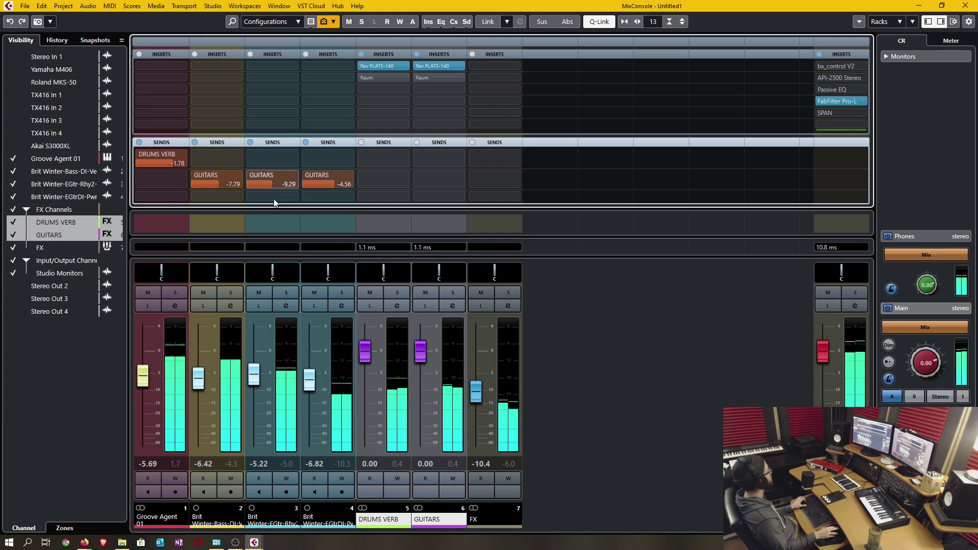
drag(214, 184, 212, 229)
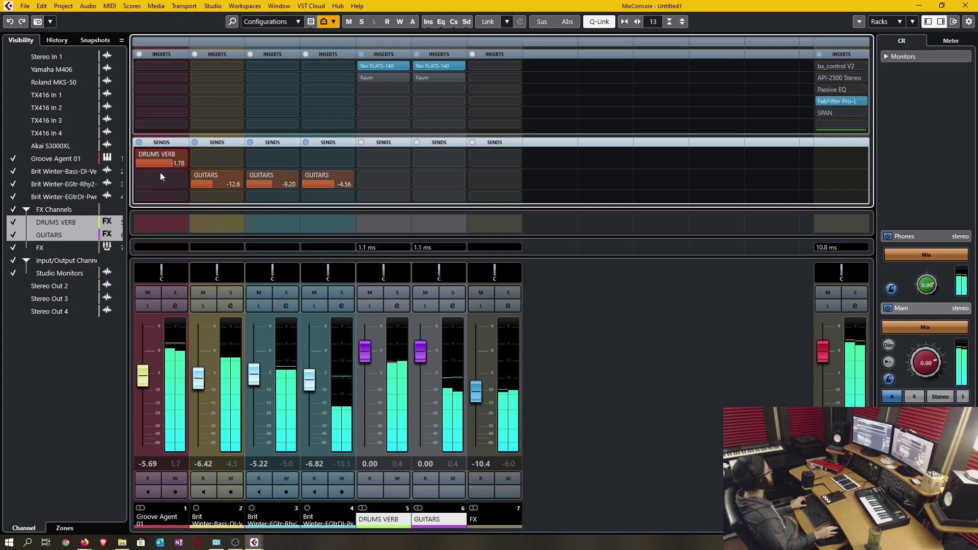
drag(160, 208, 161, 245)
- Lower the FX fader to -12.6, compare the mix with the FX group muted and unmuted, and stop playback
drag(474, 391, 476, 398)
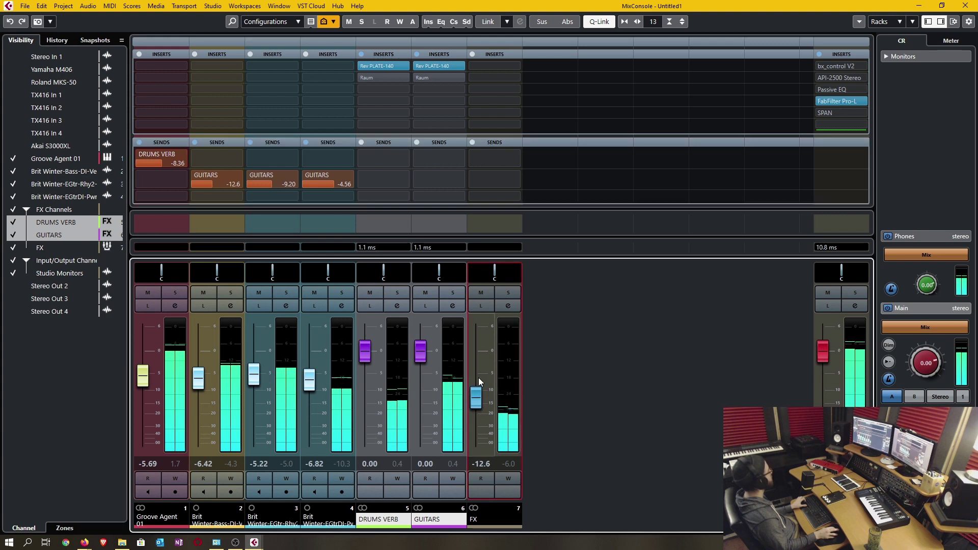
click(483, 293)
click(482, 293)
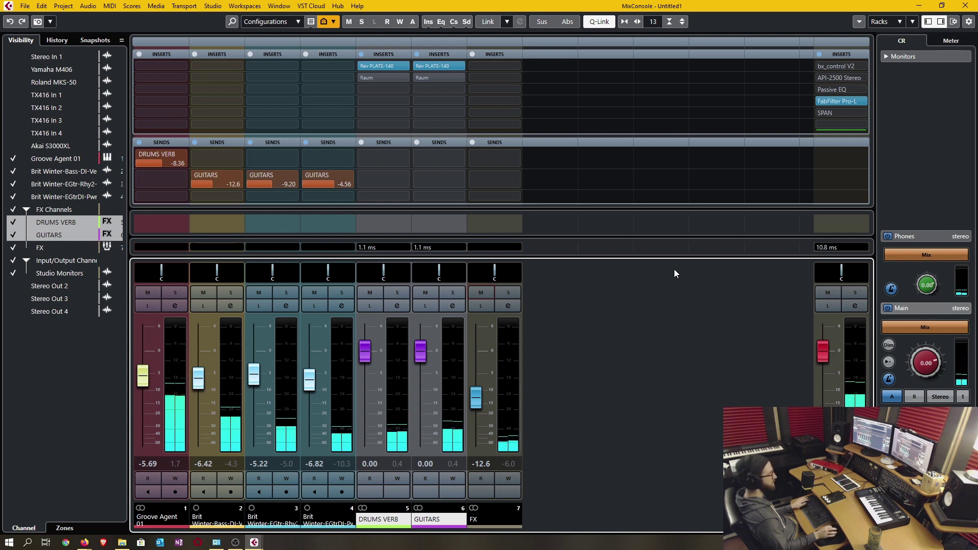
key(space)
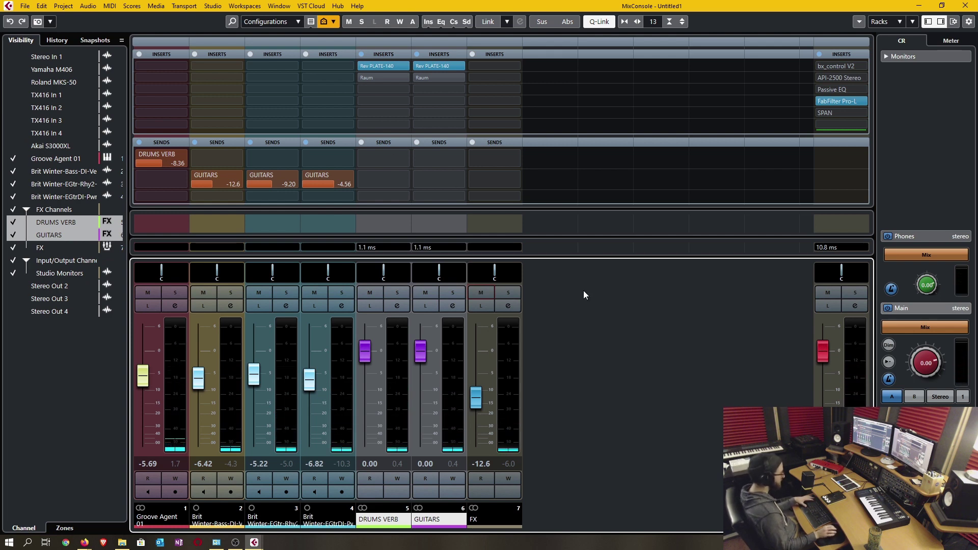